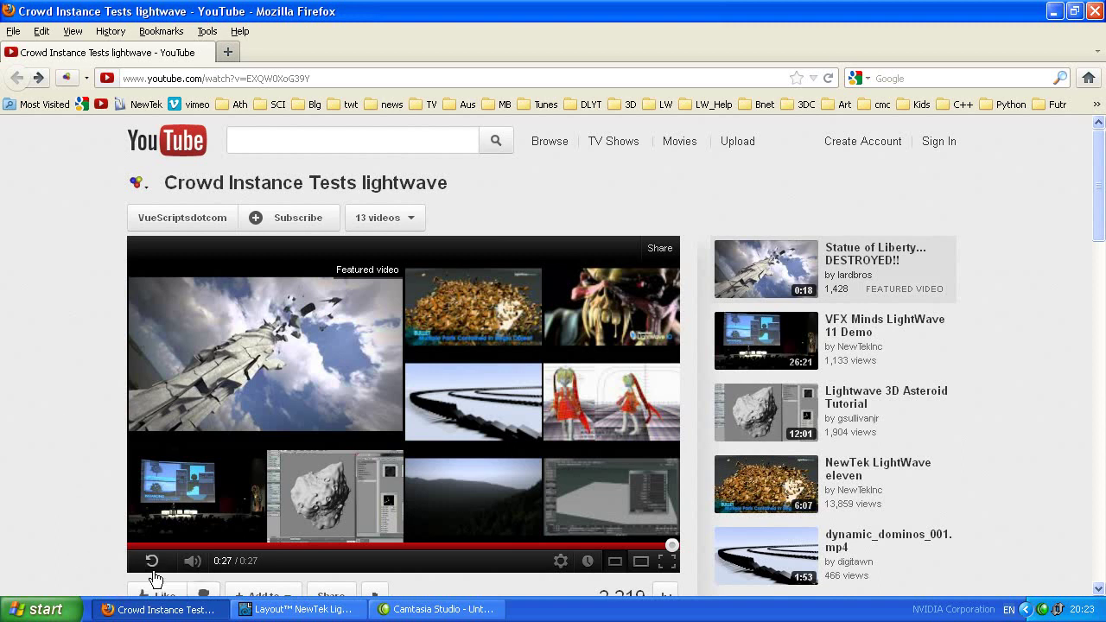
# Replay the Crowd Instance Tests lightwave video and leave full screen.
pyautogui.click(151, 560)
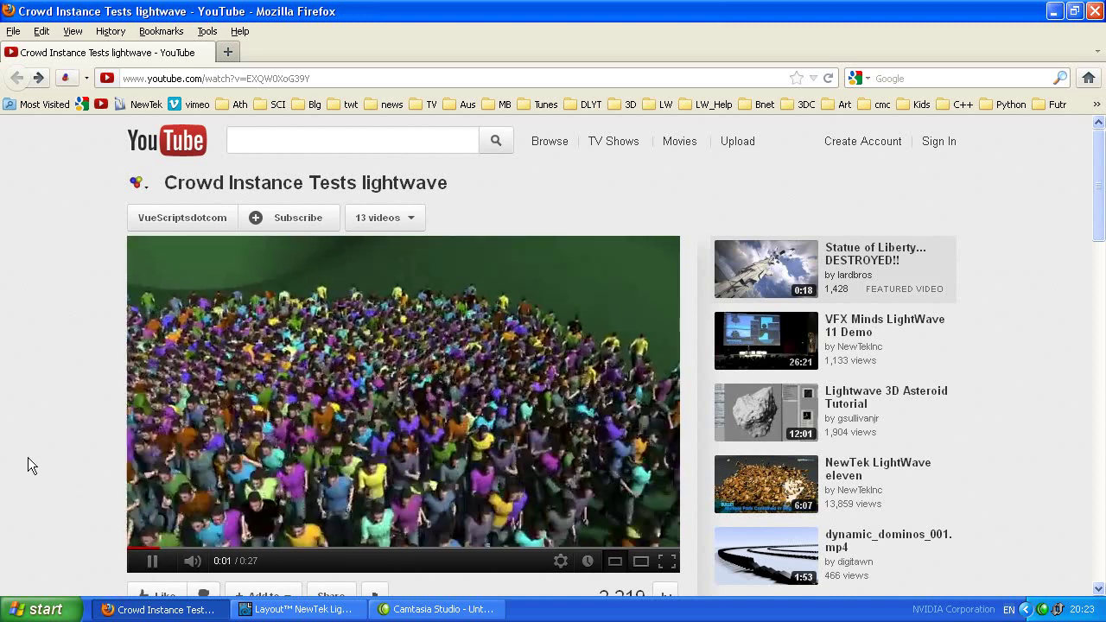
pyautogui.scroll(-2, 572, 416)
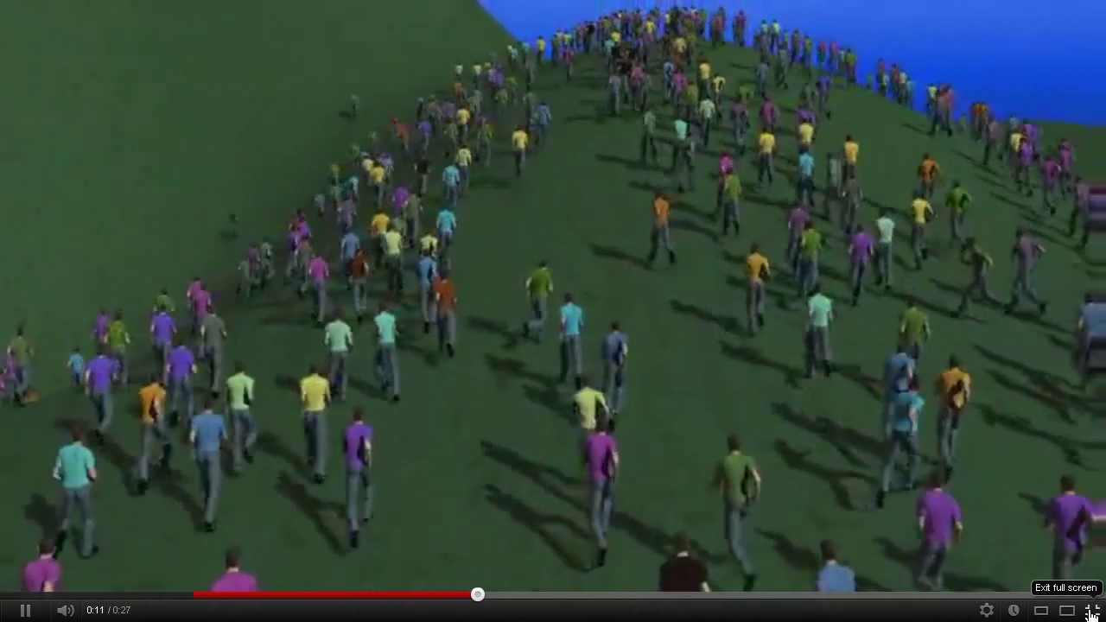
pyautogui.click(1092, 611)
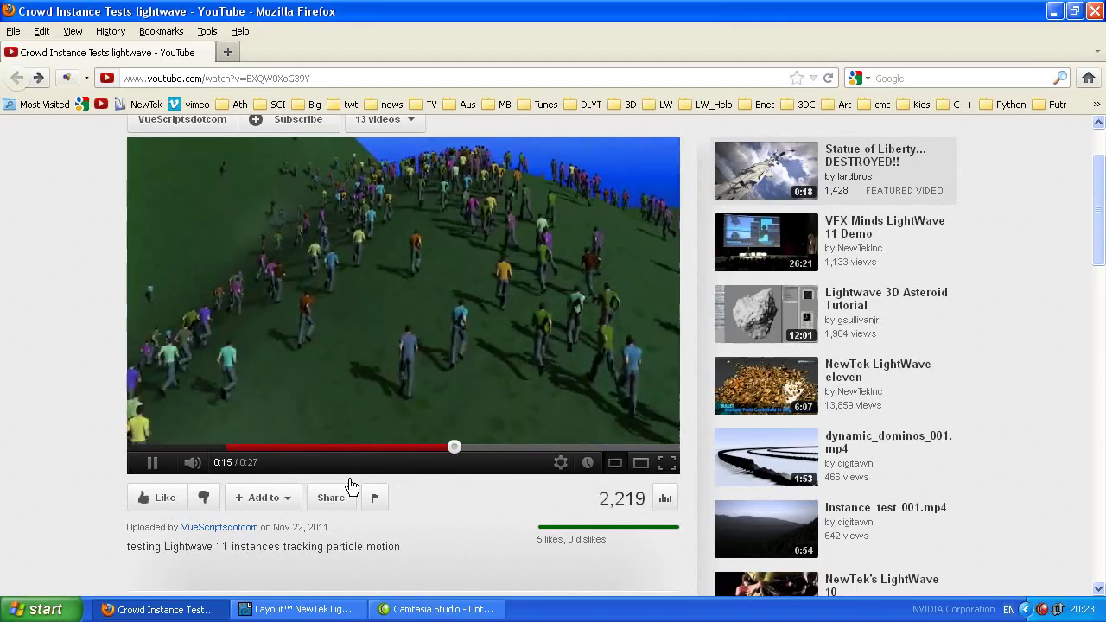
# Switch to the LightWave runner scene and make SimonG2 (2), then SimonG2 (3), current.
pyautogui.click(296, 609)
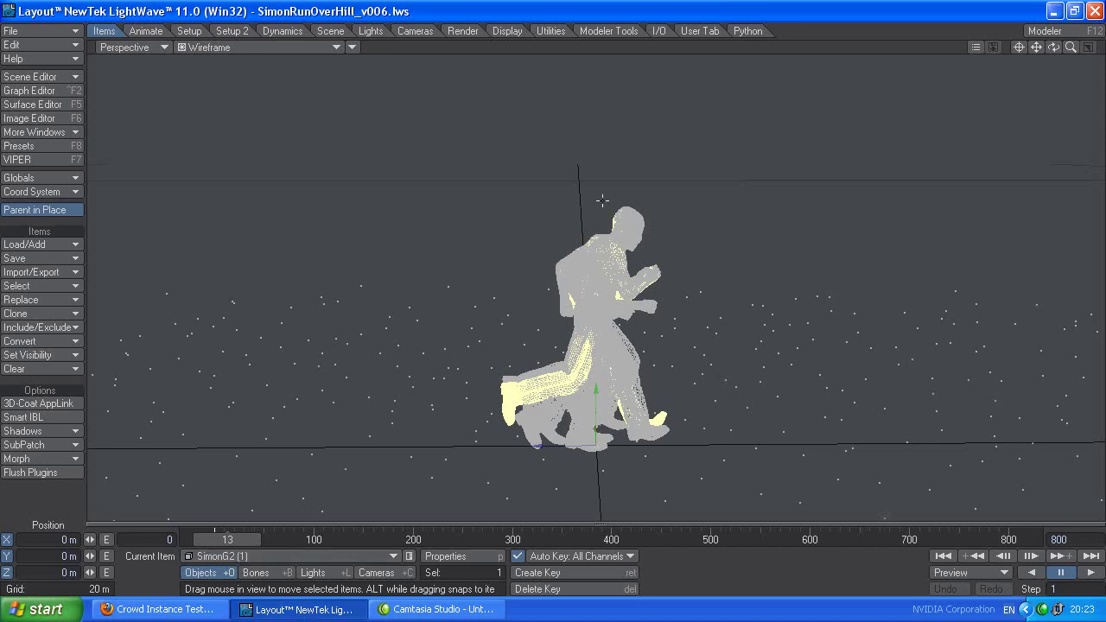
pyautogui.click(391, 557)
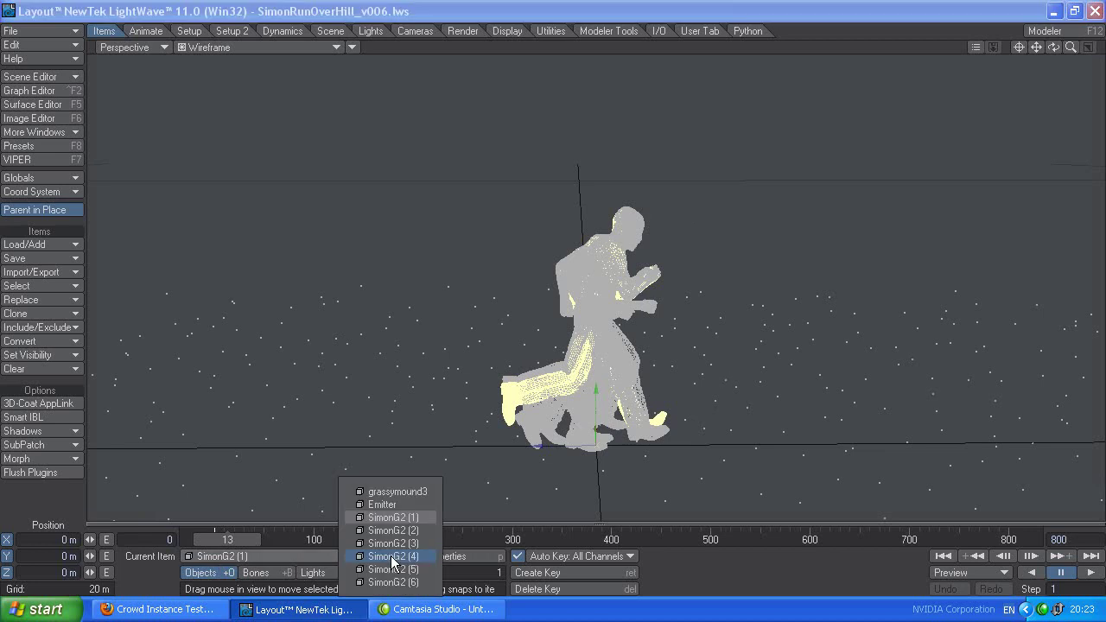
pyautogui.click(391, 530)
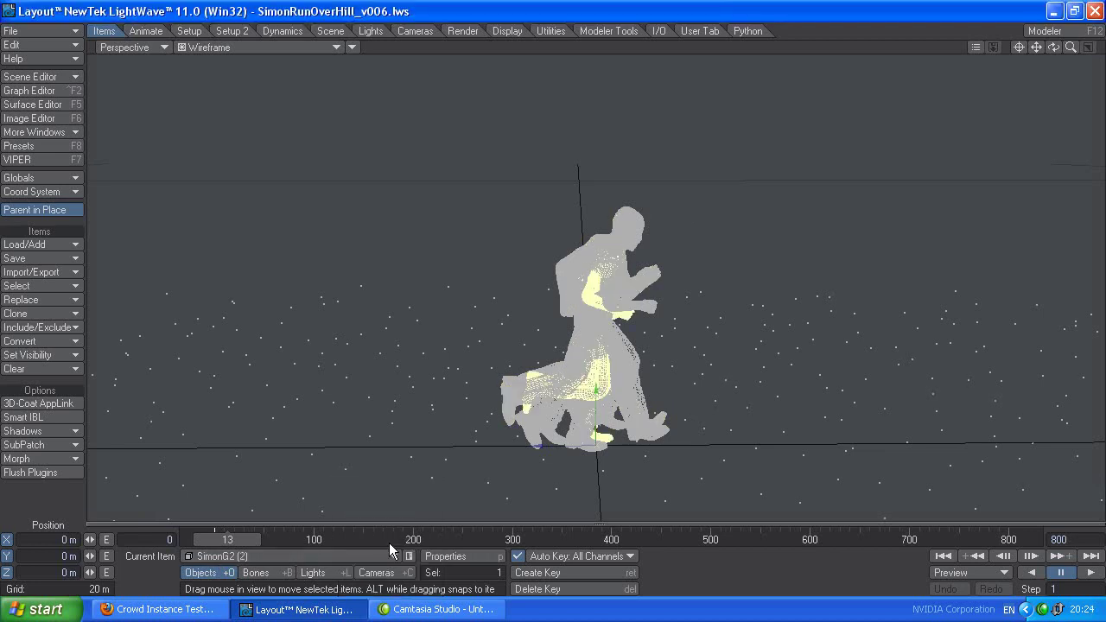
pyautogui.click(389, 557)
pyautogui.click(390, 541)
# Make SimonG2 (4), then SimonG2 (5), current and scrub the animation forward.
pyautogui.click(387, 557)
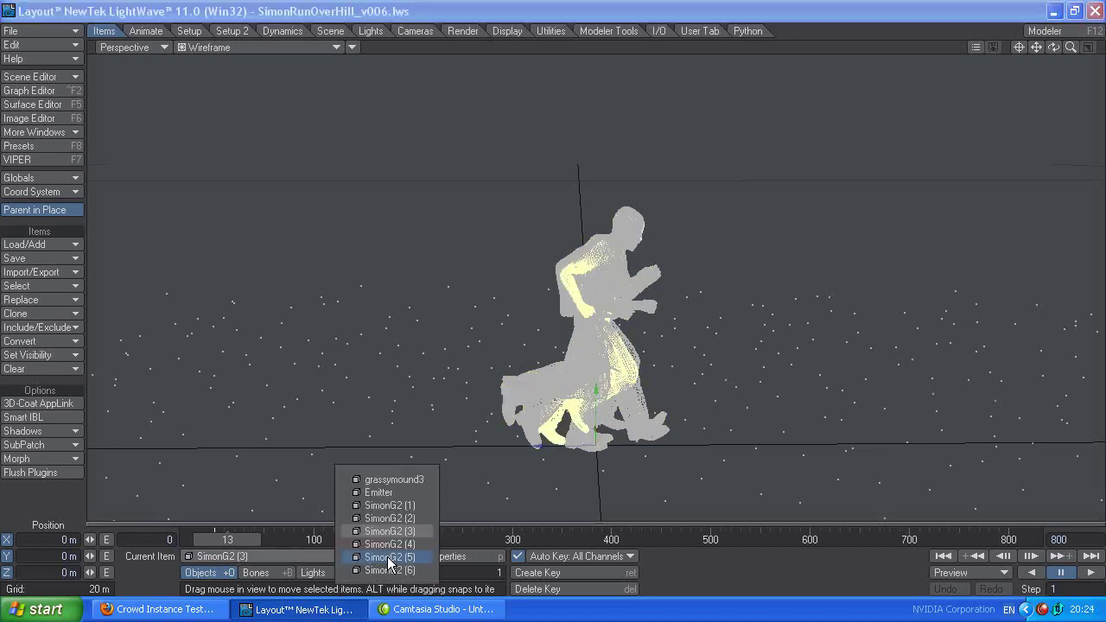
pyautogui.click(387, 544)
pyautogui.click(385, 556)
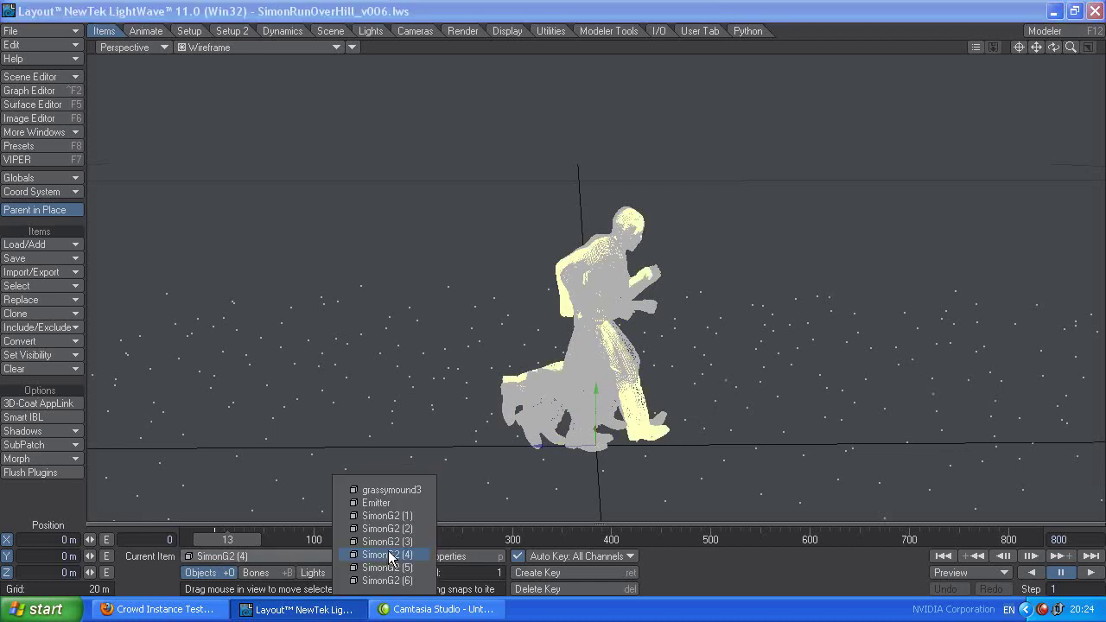
pyautogui.click(389, 569)
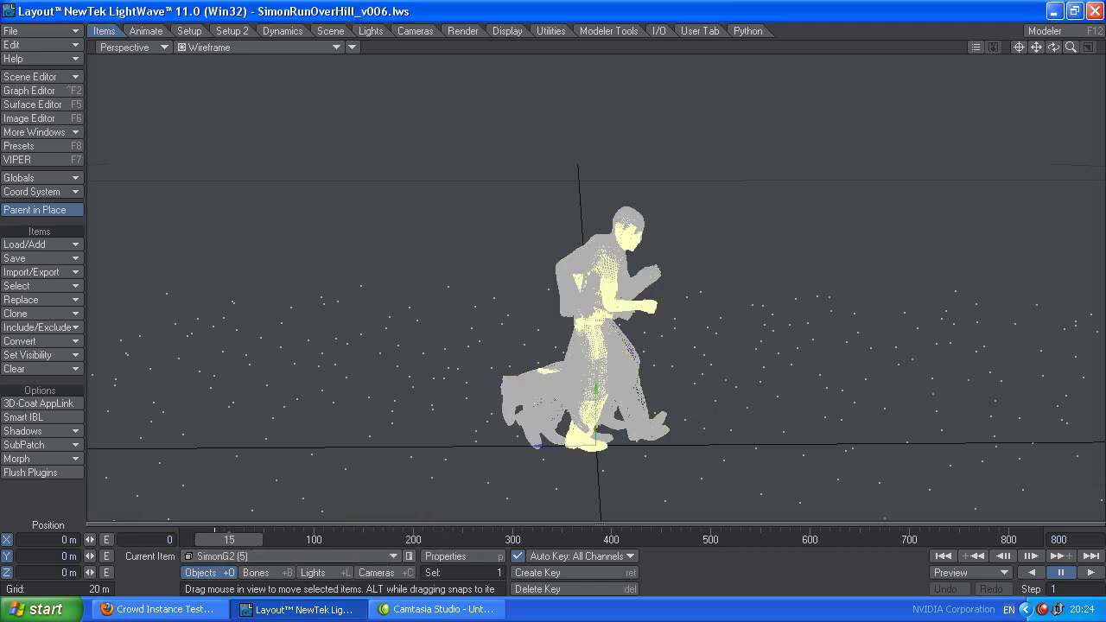
pyautogui.moveTo(229, 539); pyautogui.dragTo(317, 539)
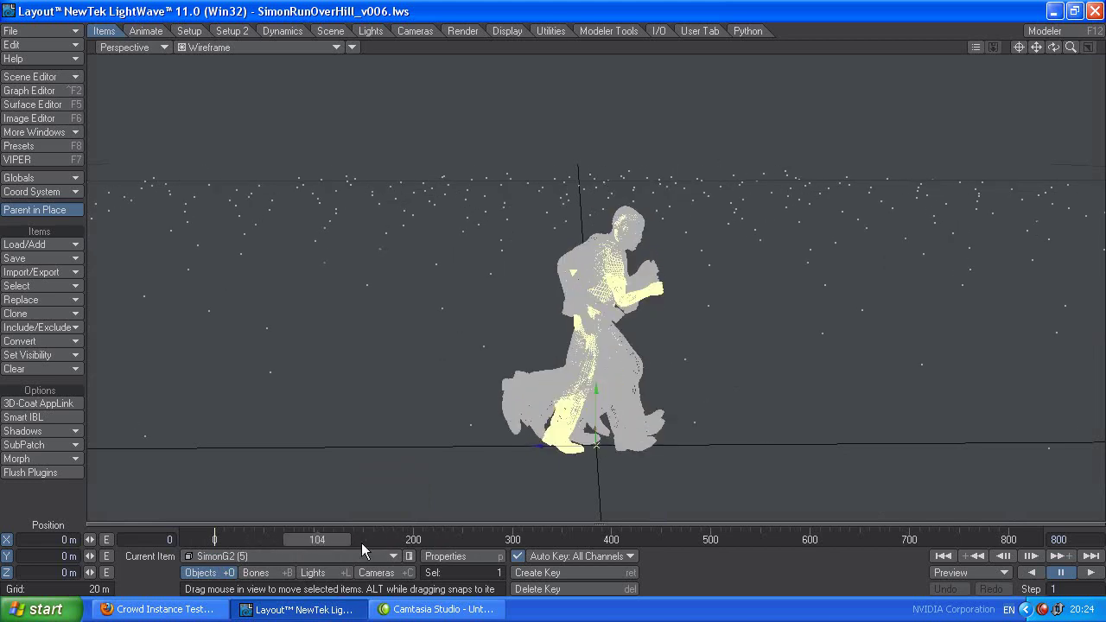
pyautogui.click(477, 555)
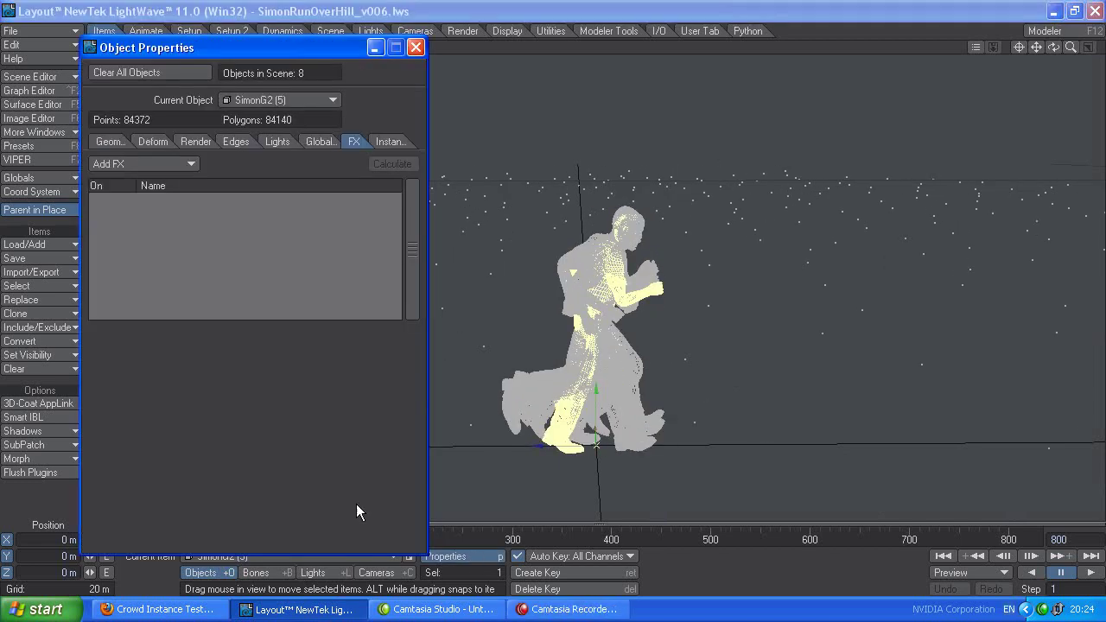
pyautogui.click(152, 141)
pyautogui.doubleClick(253, 411)
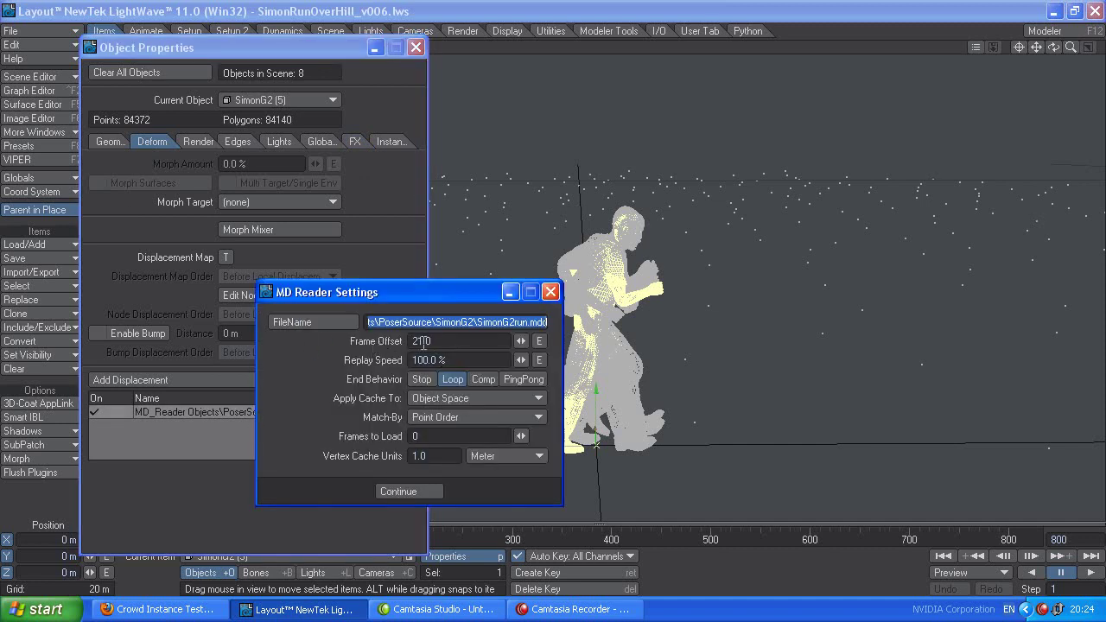
pyautogui.click(550, 291)
pyautogui.click(416, 47)
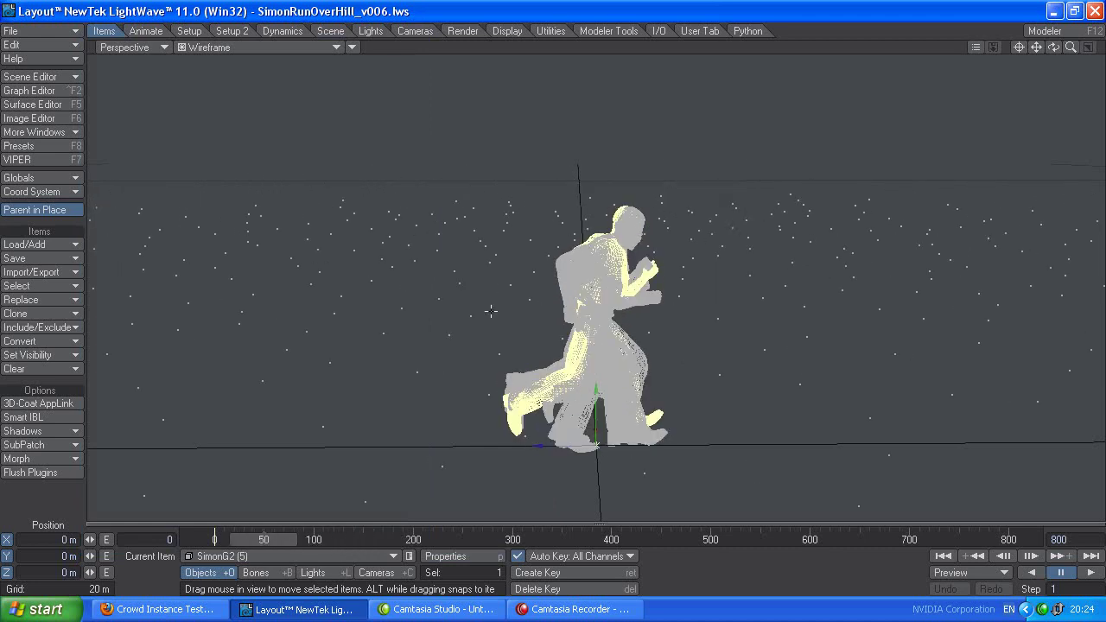
# Zoom out to show the whole particle field, make Emitter current, and rewind to frame 81.
pyautogui.moveTo(817, 344)
pyautogui.keyDown('ctrl'); pyautogui.keyDown('alt'); pyautogui.mouseDown()
pyautogui.moveTo(817, 445)
pyautogui.moveTo(822, 347)
pyautogui.mouseUp(); pyautogui.keyUp('alt'); pyautogui.keyUp('ctrl')
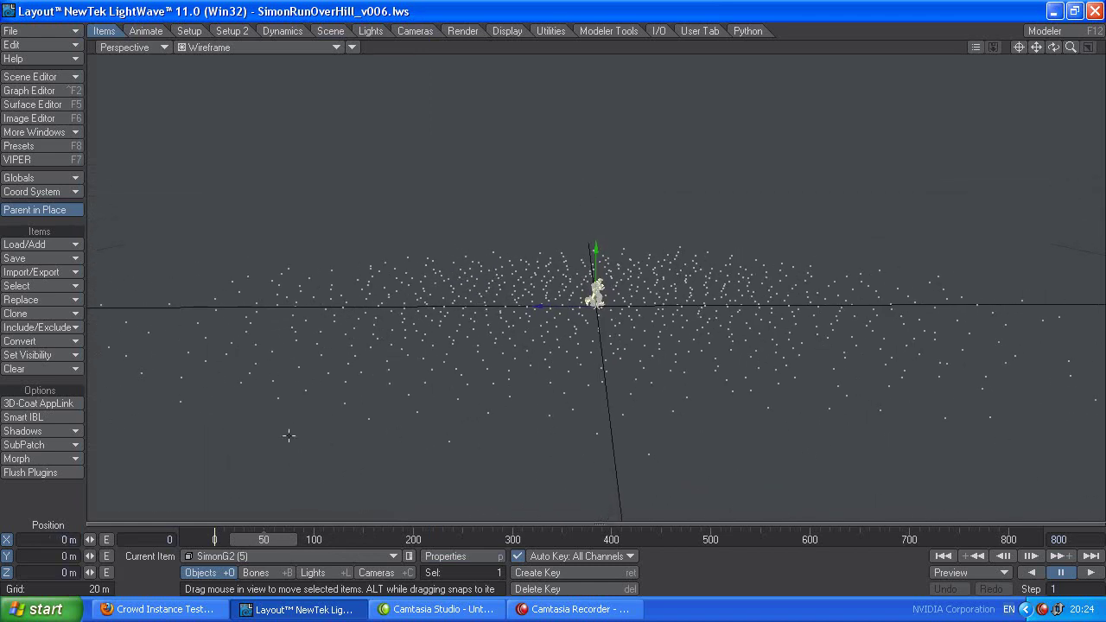
pyautogui.click(373, 557)
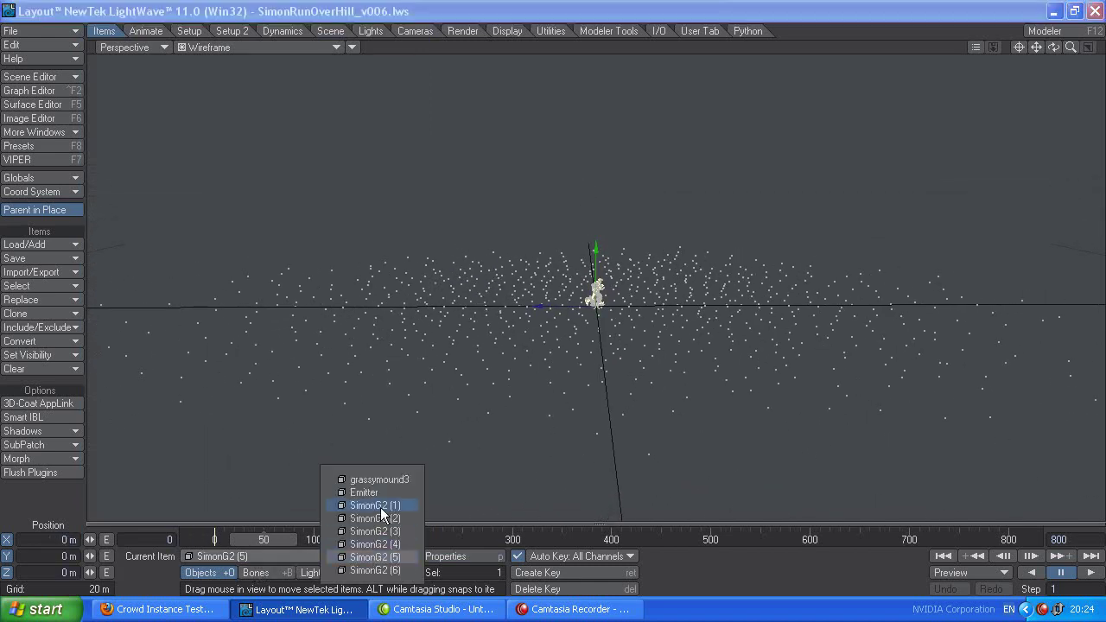
pyautogui.click(372, 493)
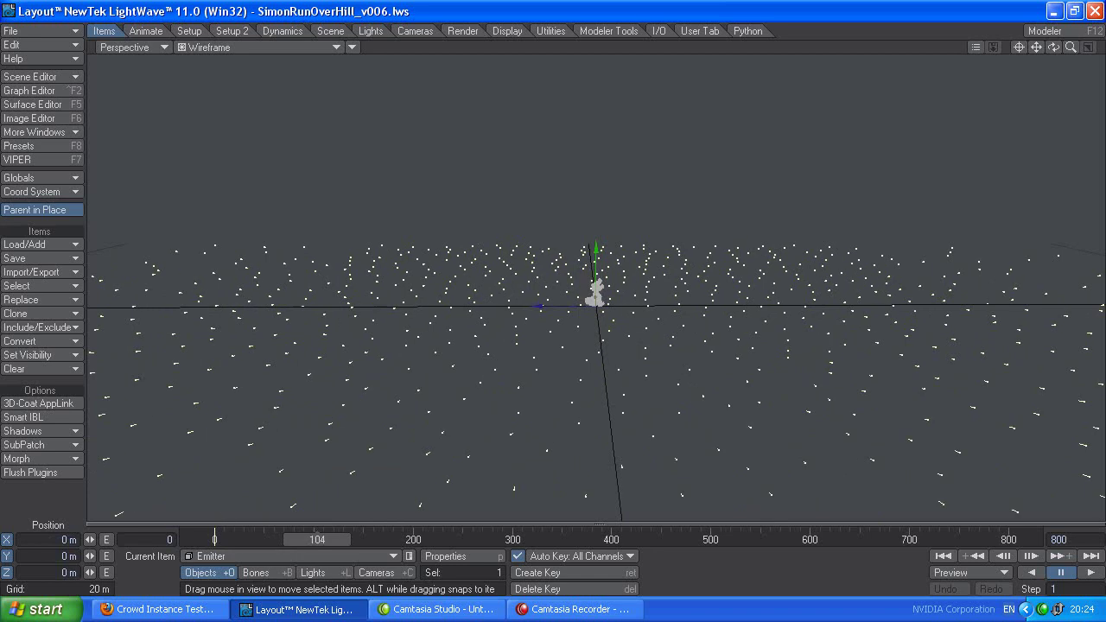
pyautogui.moveTo(317, 539); pyautogui.dragTo(253, 537)
# Turn off Fixed Near Clip Dist. in Display preferences, then nudge the animation forward.
pyautogui.press('d')
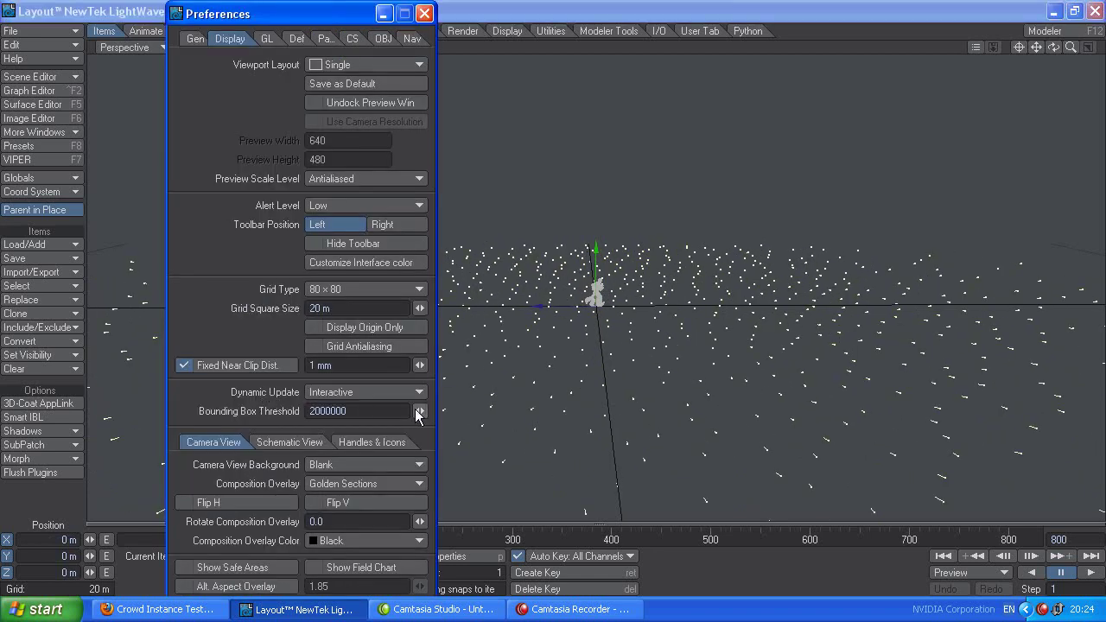
pyautogui.click(212, 365)
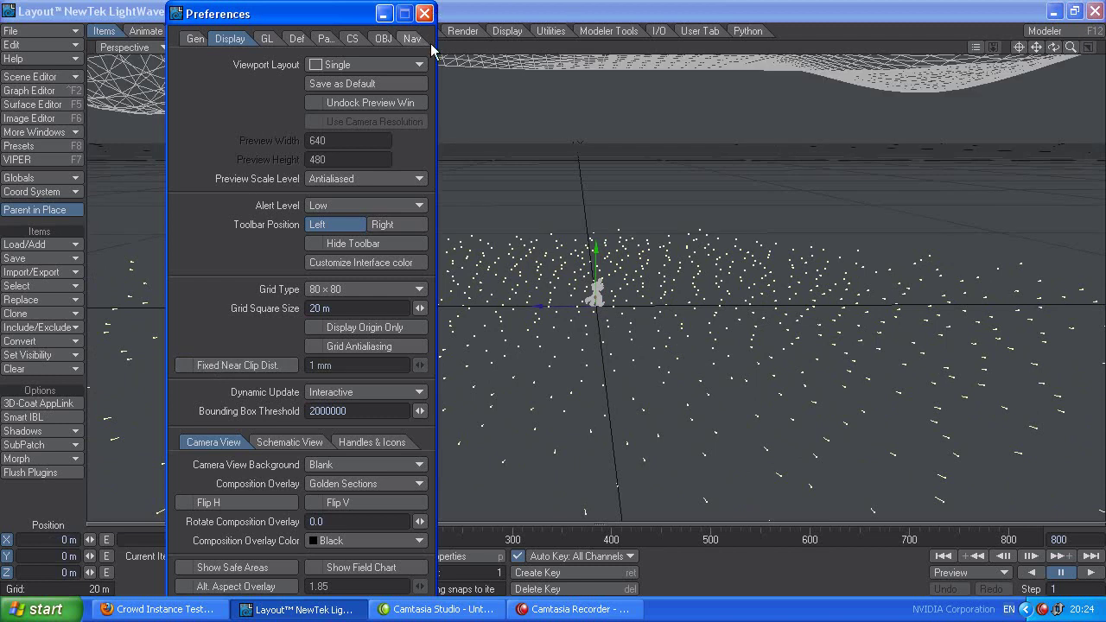
pyautogui.click(424, 14)
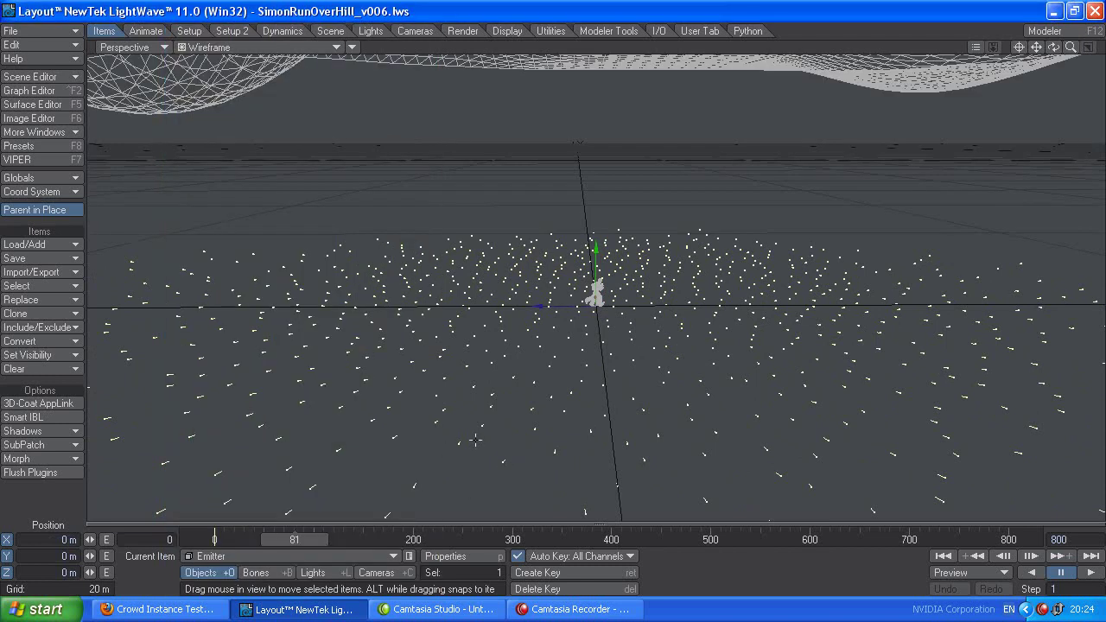
pyautogui.moveTo(297, 540)
pyautogui.mouseDown()
pyautogui.moveTo(481, 540)
pyautogui.moveTo(313, 540)
pyautogui.mouseUp()
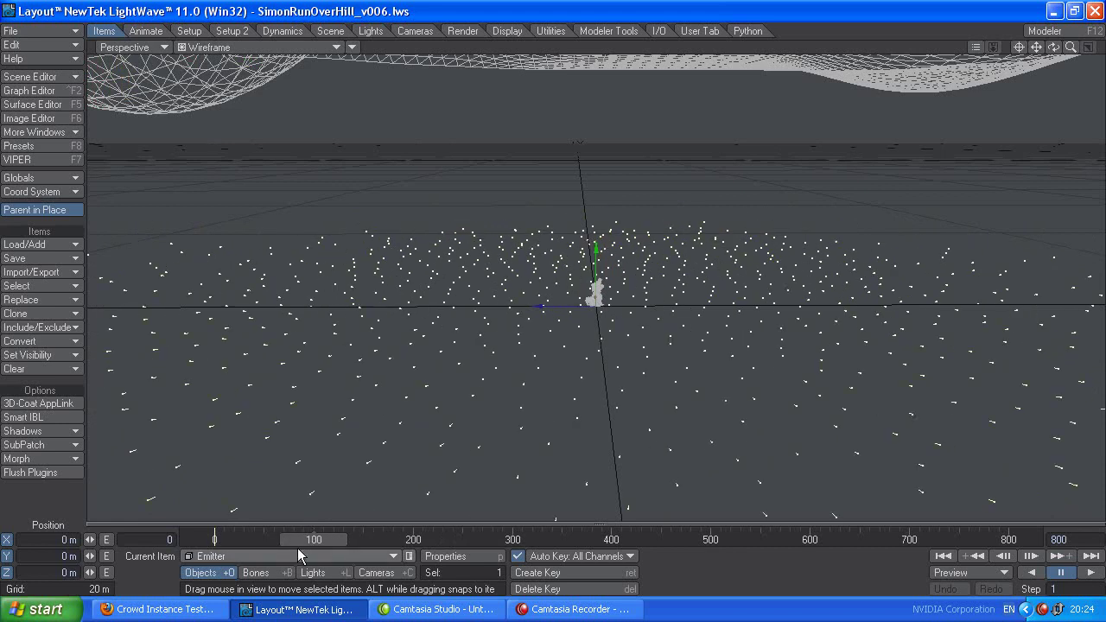
# Check the Emitter's FX Emitter using PartigonCrowdAvoidSim2.pfx, then minimize Object Properties.
pyautogui.click(453, 558)
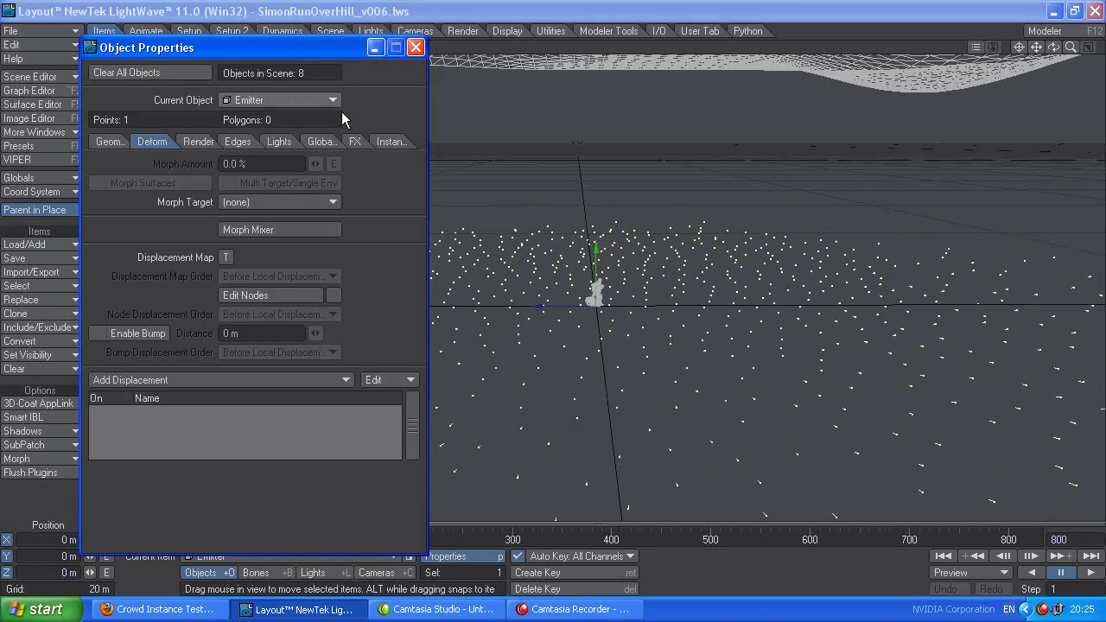
pyautogui.click(354, 141)
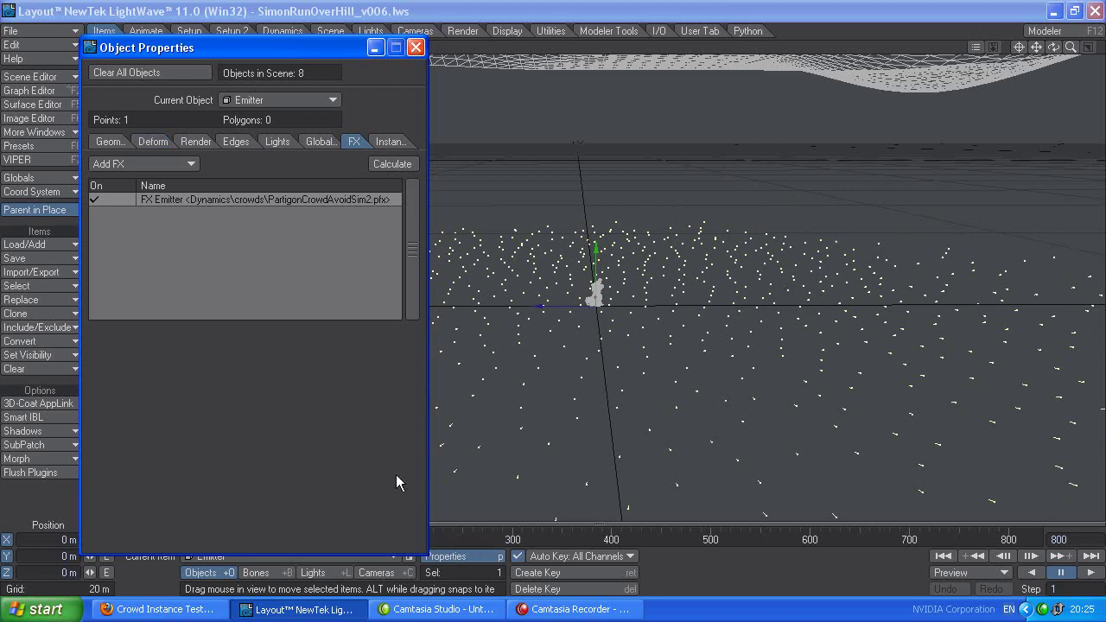
pyautogui.click(374, 48)
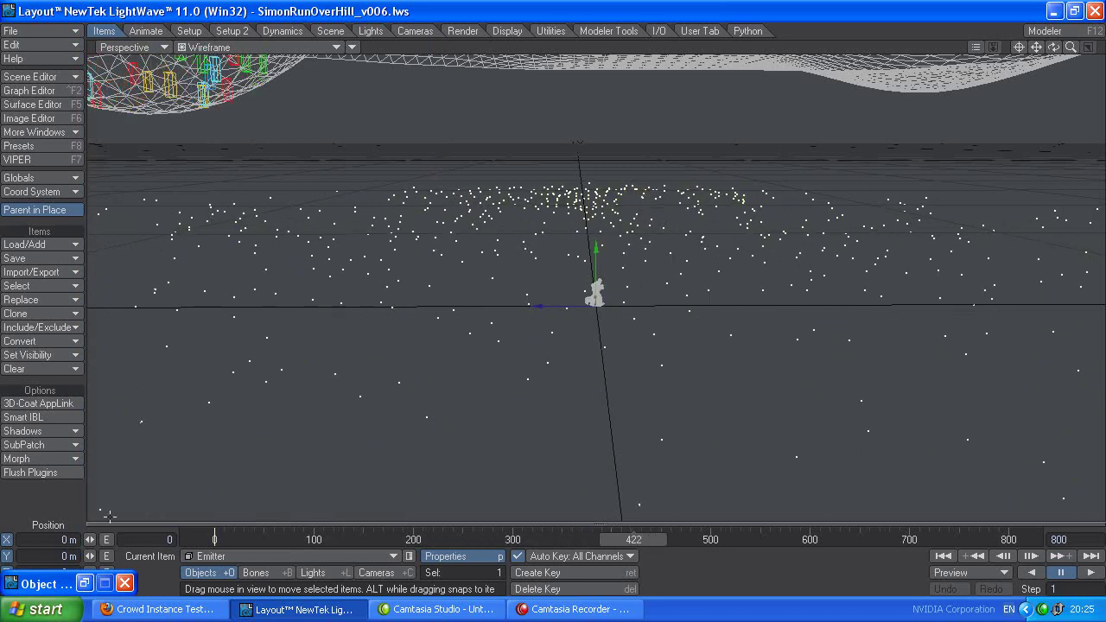
# Orbit around the runner crowd on the hill and scrub back to about frame 412.
pyautogui.keyDown('alt'); pyautogui.moveTo(824, 535); pyautogui.dragTo(736, 539); pyautogui.keyUp('alt')
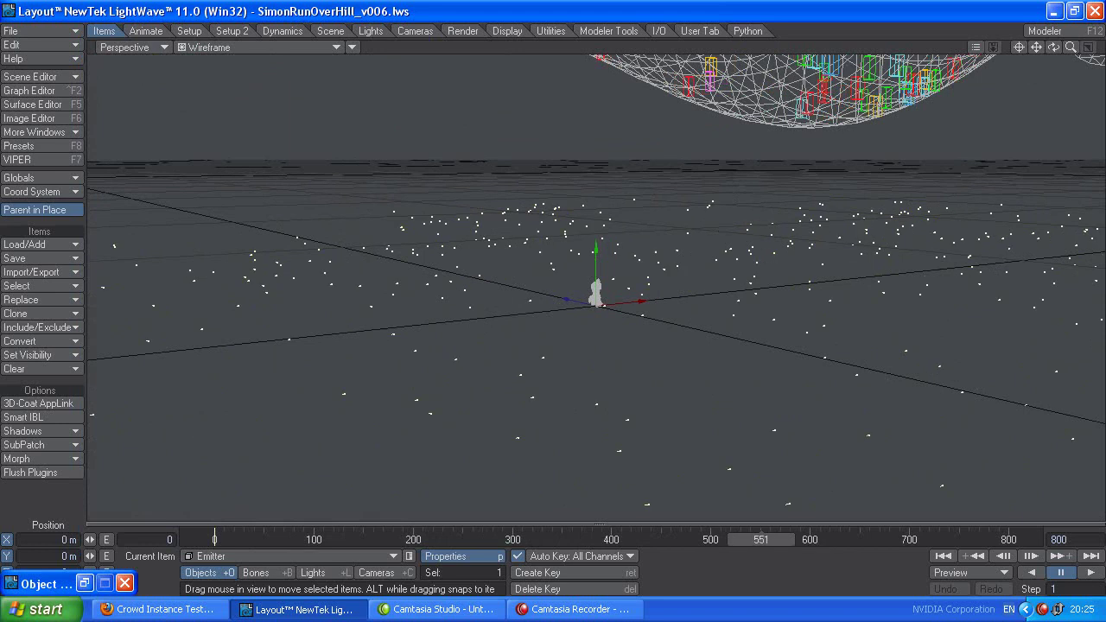
pyautogui.moveTo(704, 541); pyautogui.dragTo(653, 542)
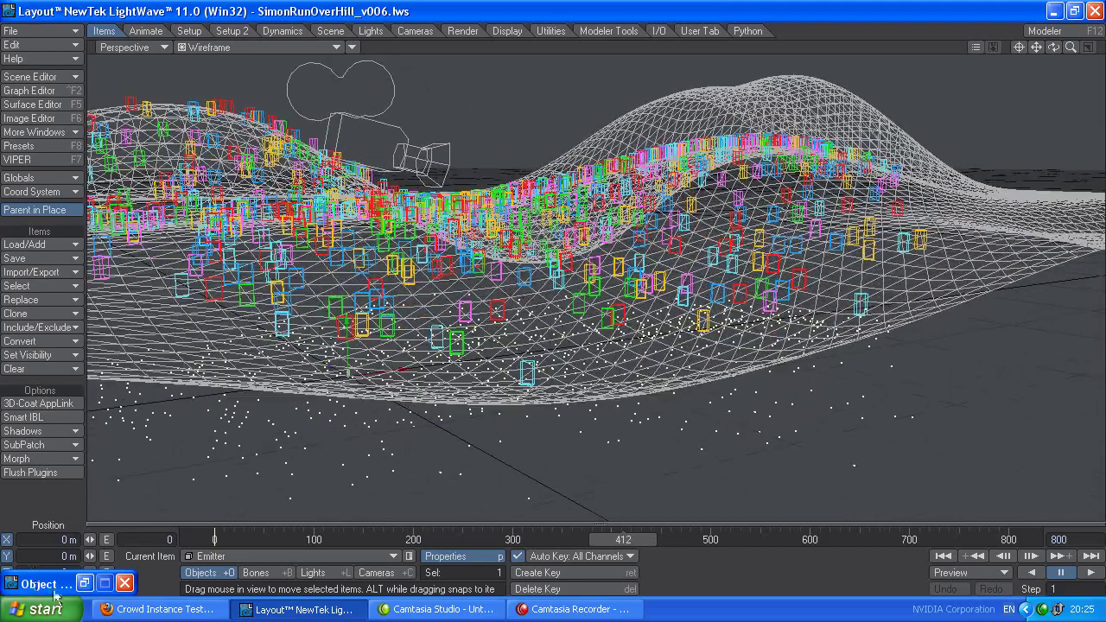
# Restore Object Properties and view the Instancer tab listing six SimonG2 runners at 100%.
pyautogui.click(83, 583)
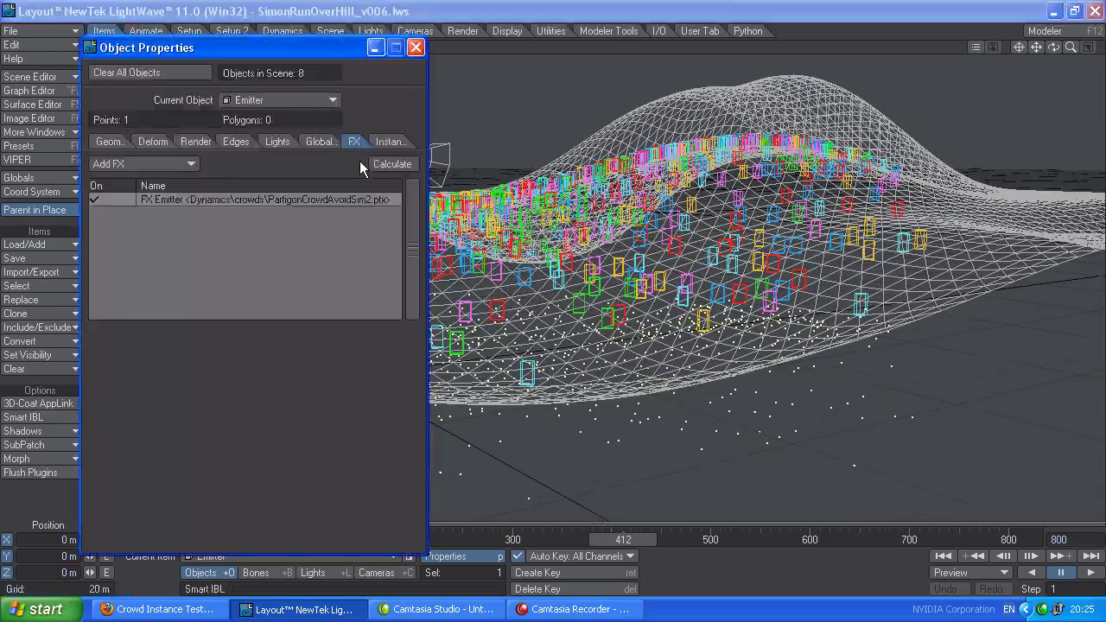
pyautogui.click(389, 142)
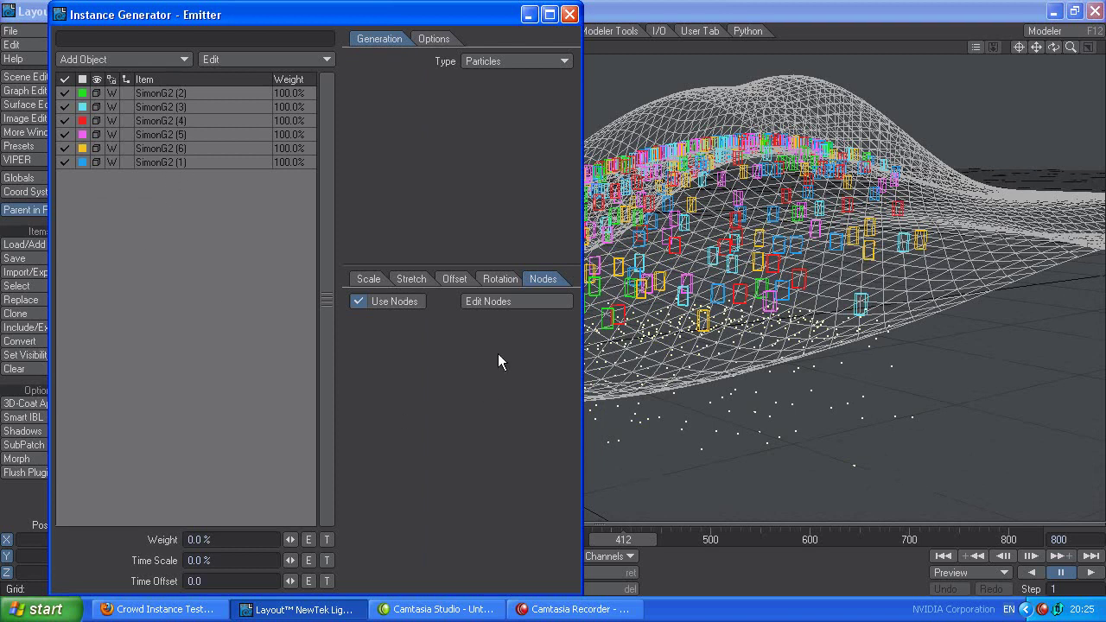
# Open the Instance Generator's node network and locate Ray Intersect under DP Kit > Tools.
pyautogui.click(510, 301)
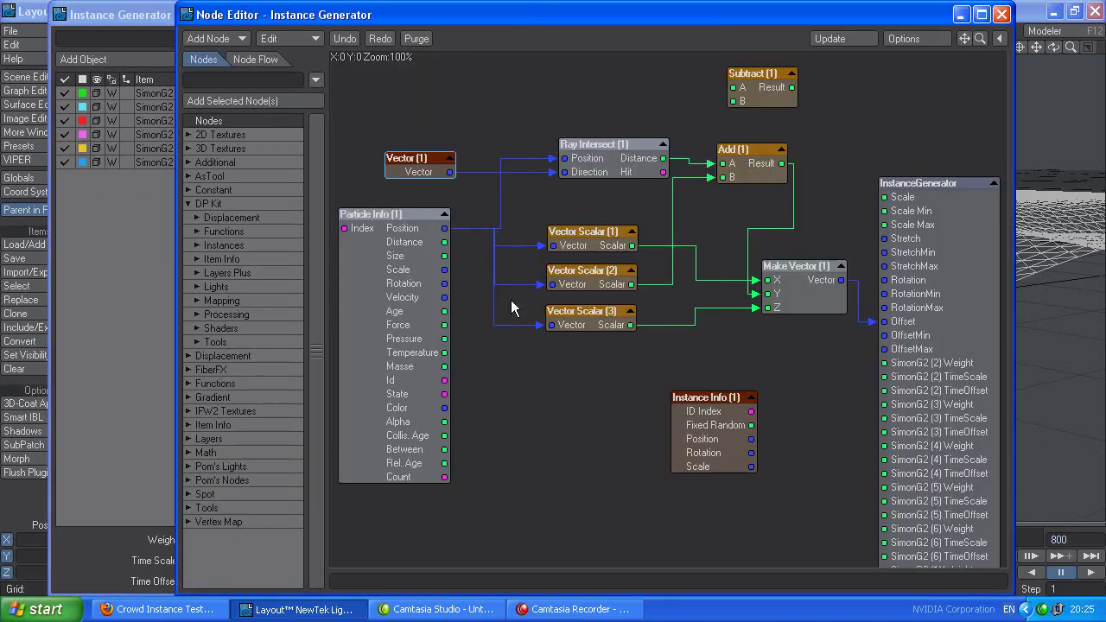
pyautogui.moveTo(577, 17); pyautogui.dragTo(518, 12)
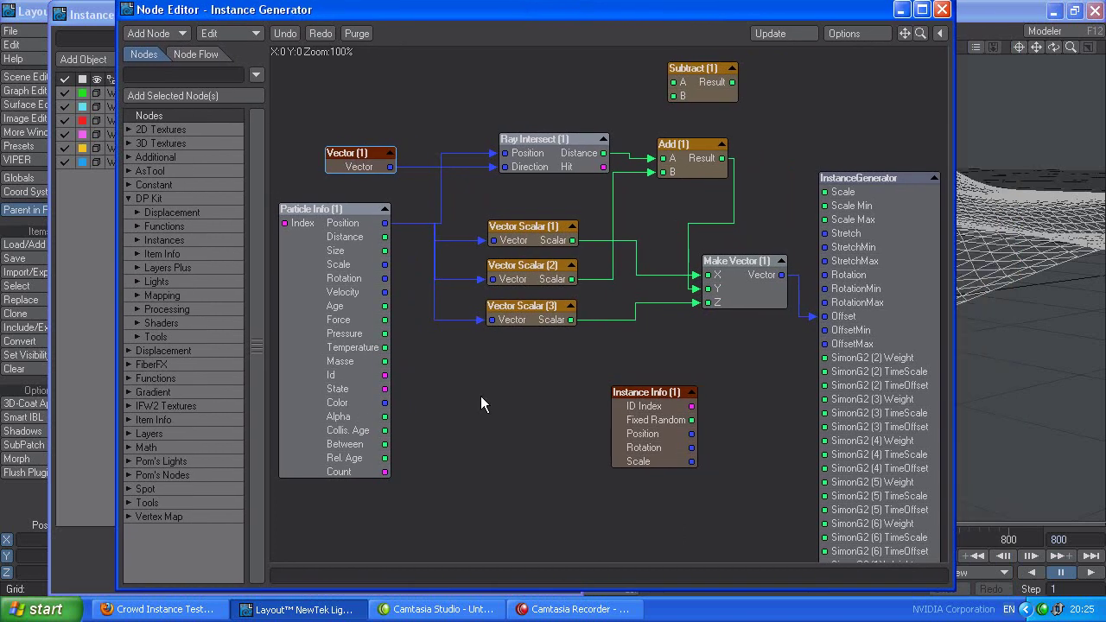
pyautogui.click(550, 162)
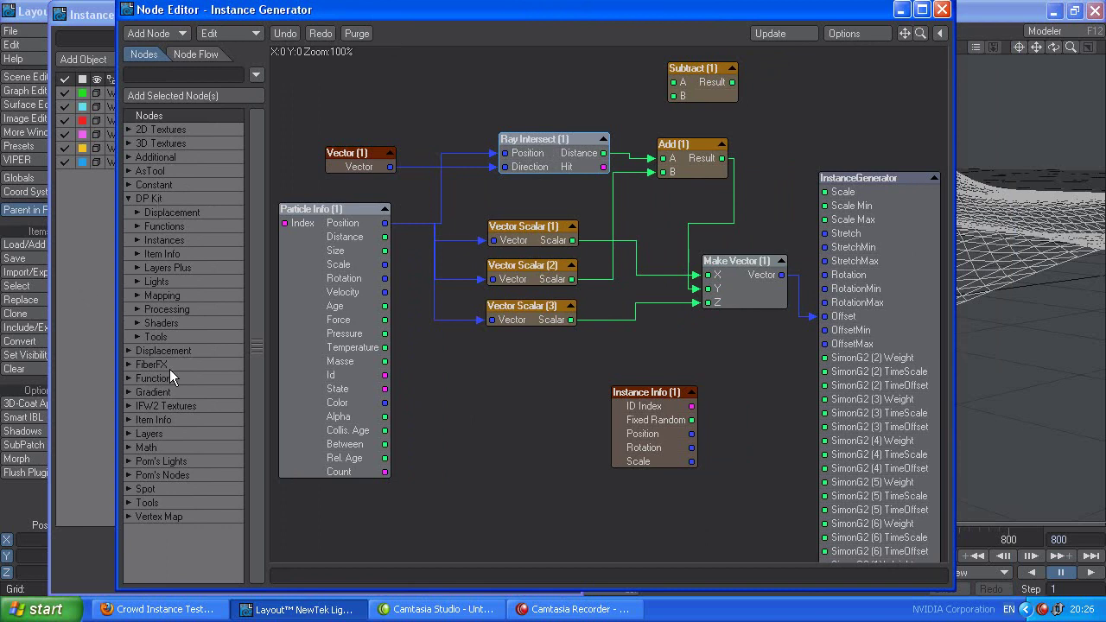
pyautogui.click(136, 336)
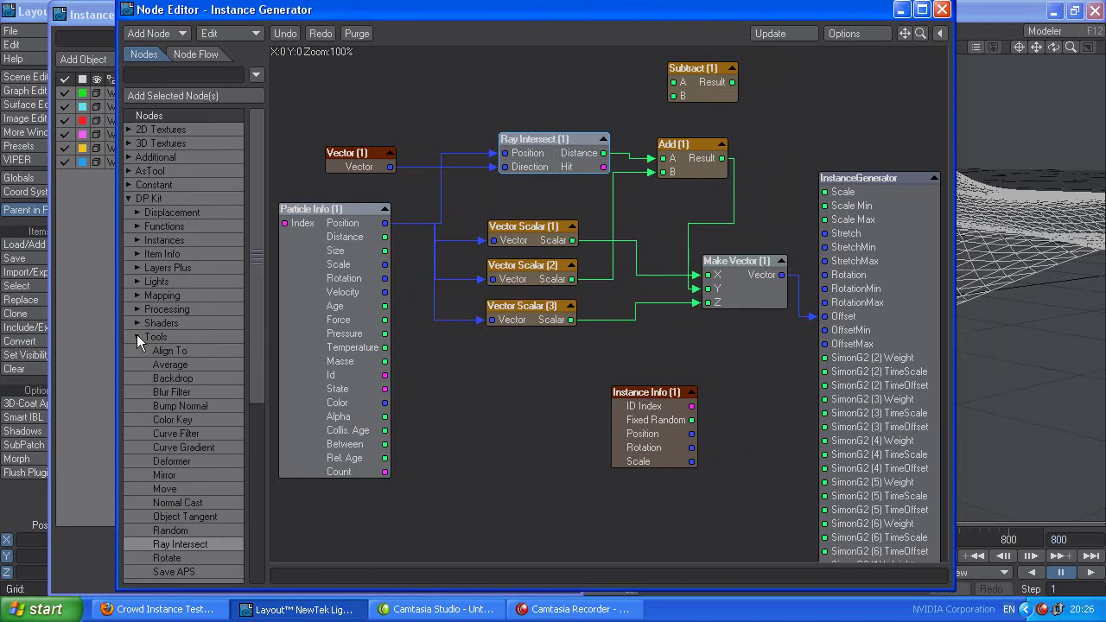
pyautogui.click(173, 544)
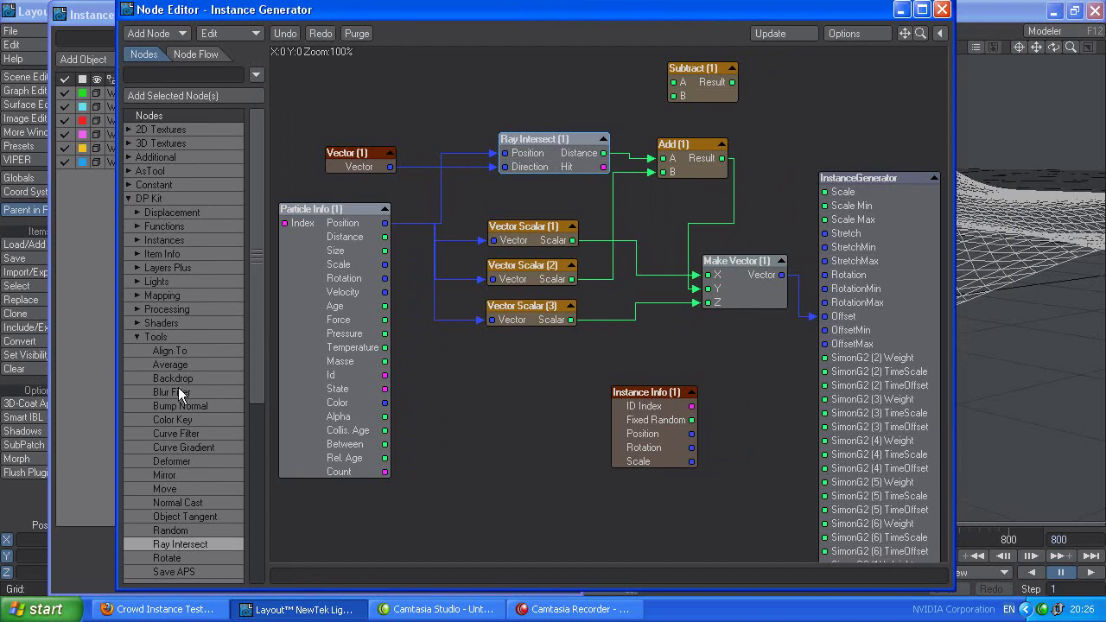
pyautogui.click(137, 337)
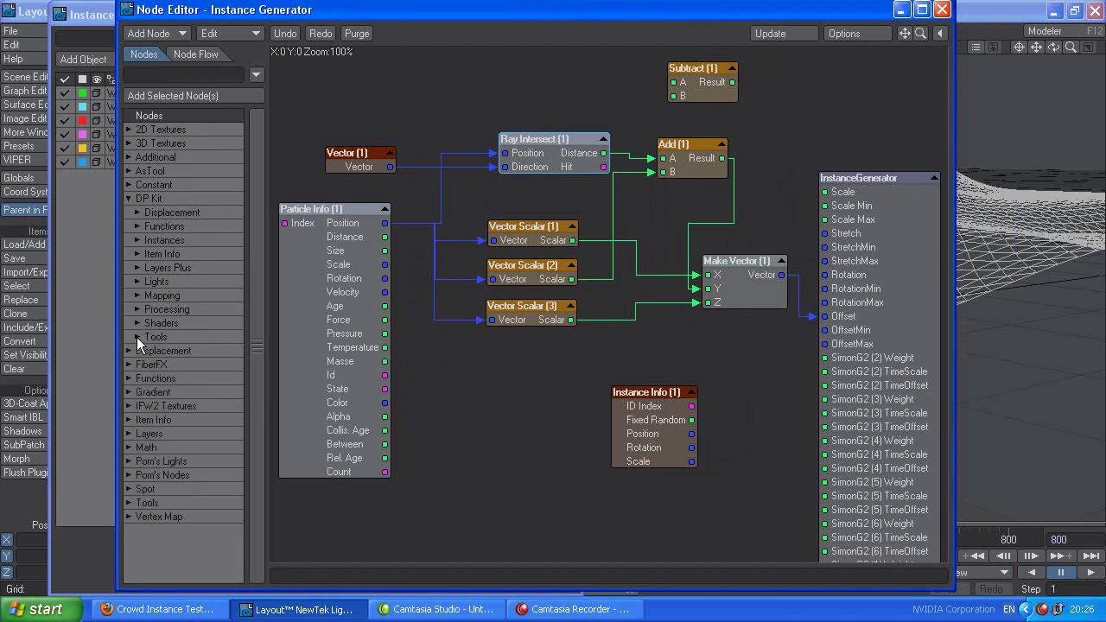
pyautogui.click(144, 198)
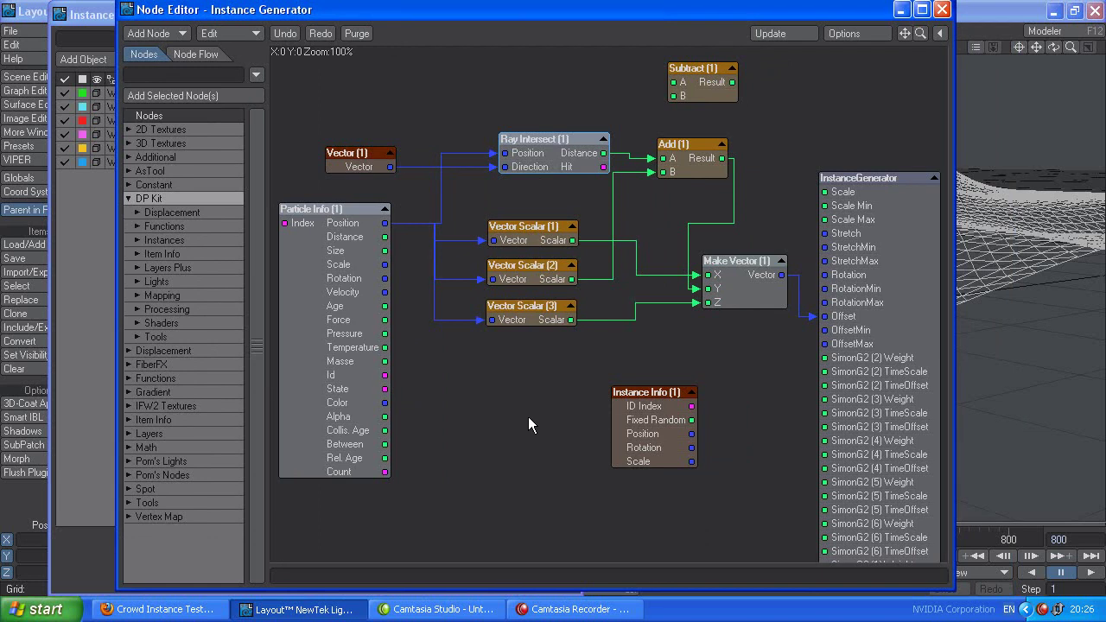
# Reopen the Particle Info node's settings, moving the Node Editor to uncover them.
pyautogui.doubleClick(315, 276)
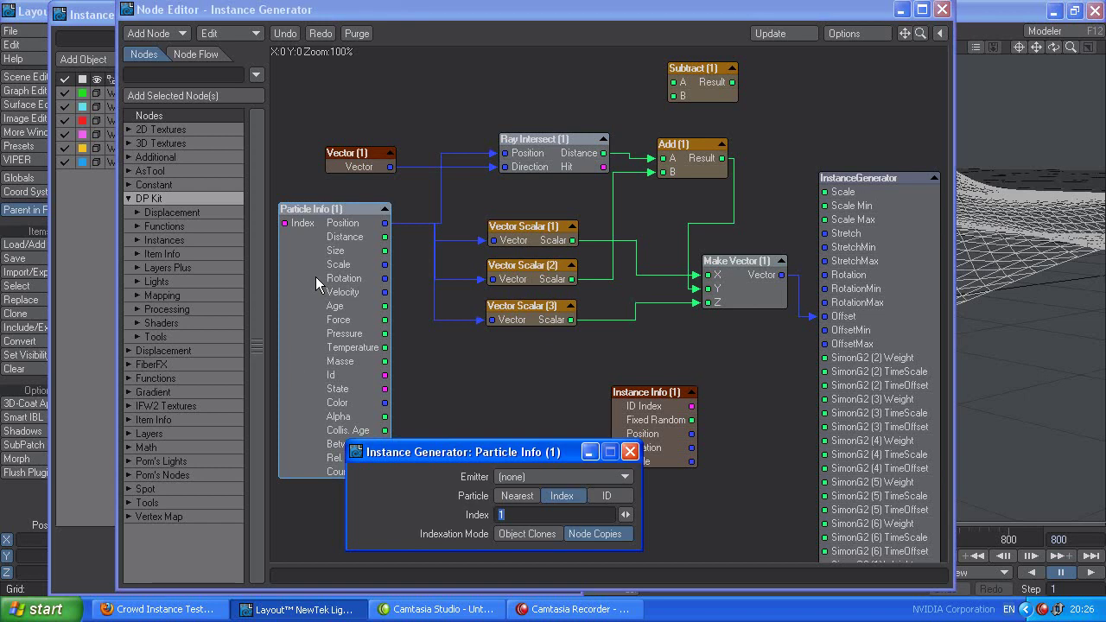
pyautogui.click(630, 451)
pyautogui.moveTo(851, 19); pyautogui.dragTo(412, 16)
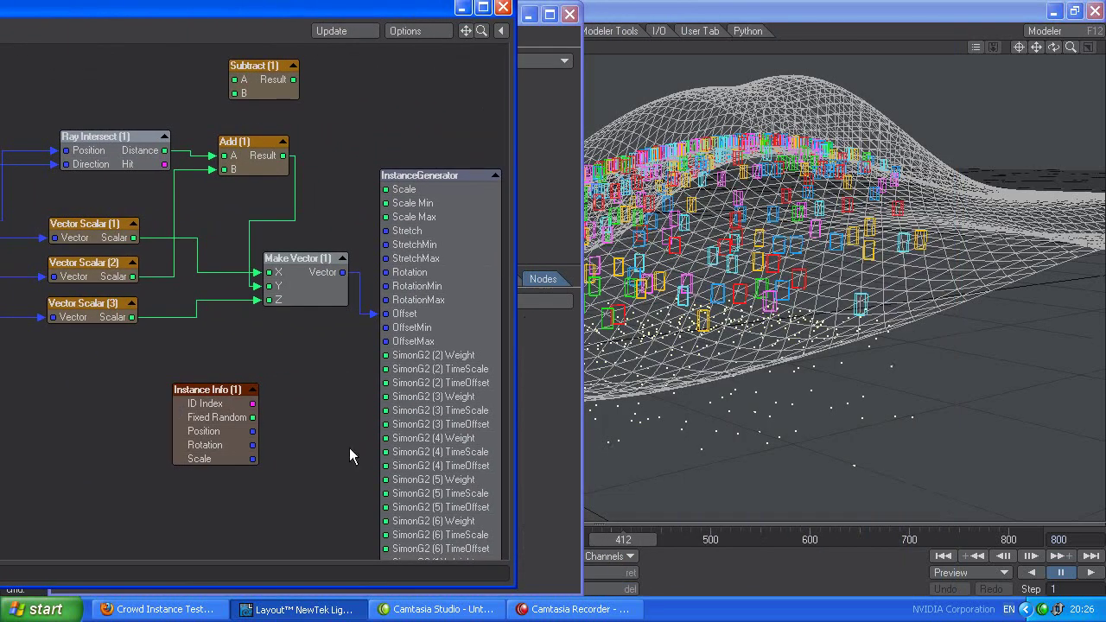
pyautogui.moveTo(174, 12); pyautogui.dragTo(343, 28)
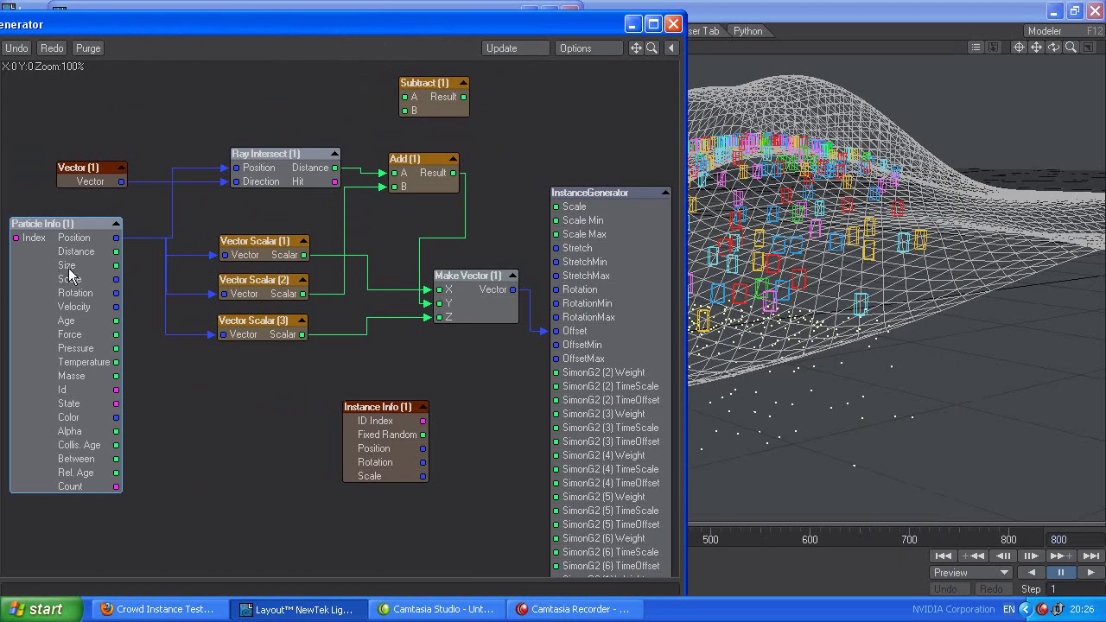
pyautogui.doubleClick(37, 278)
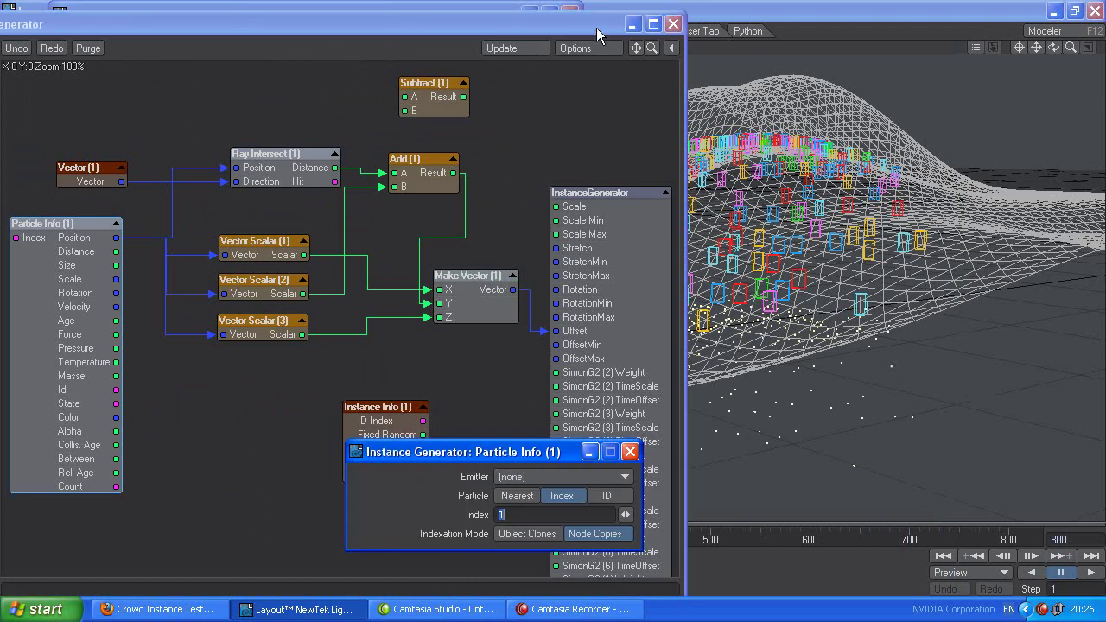
pyautogui.moveTo(596, 28); pyautogui.dragTo(337, 31)
pyautogui.moveTo(535, 461); pyautogui.dragTo(475, 261)
# Set the Particle Info emitter to Emitter, then back to (none), and close its settings.
pyautogui.click(530, 277)
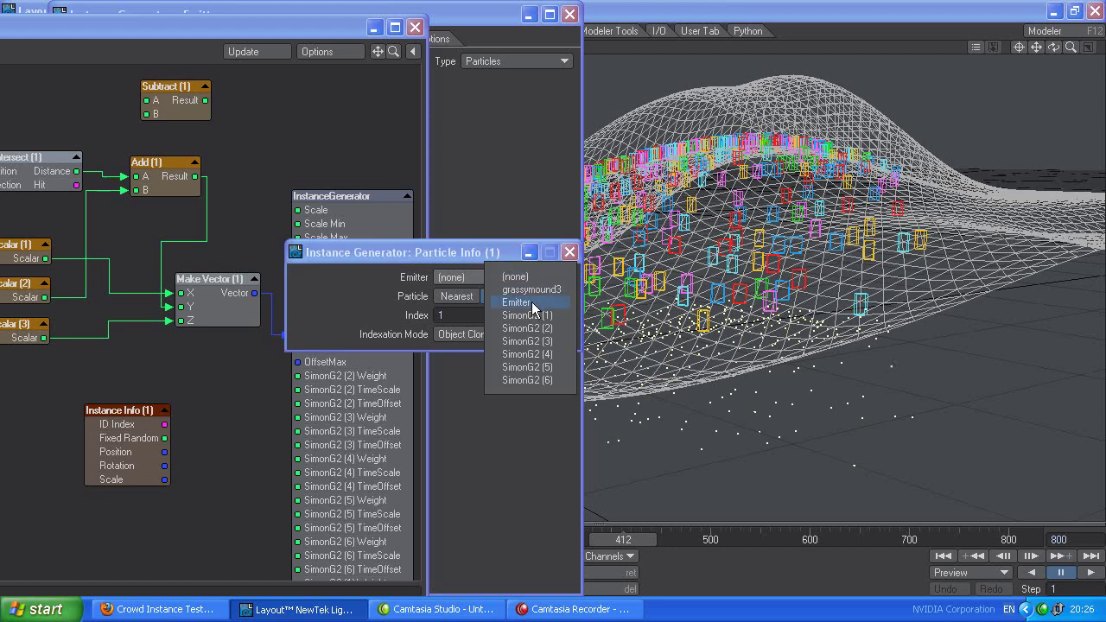
pyautogui.click(532, 303)
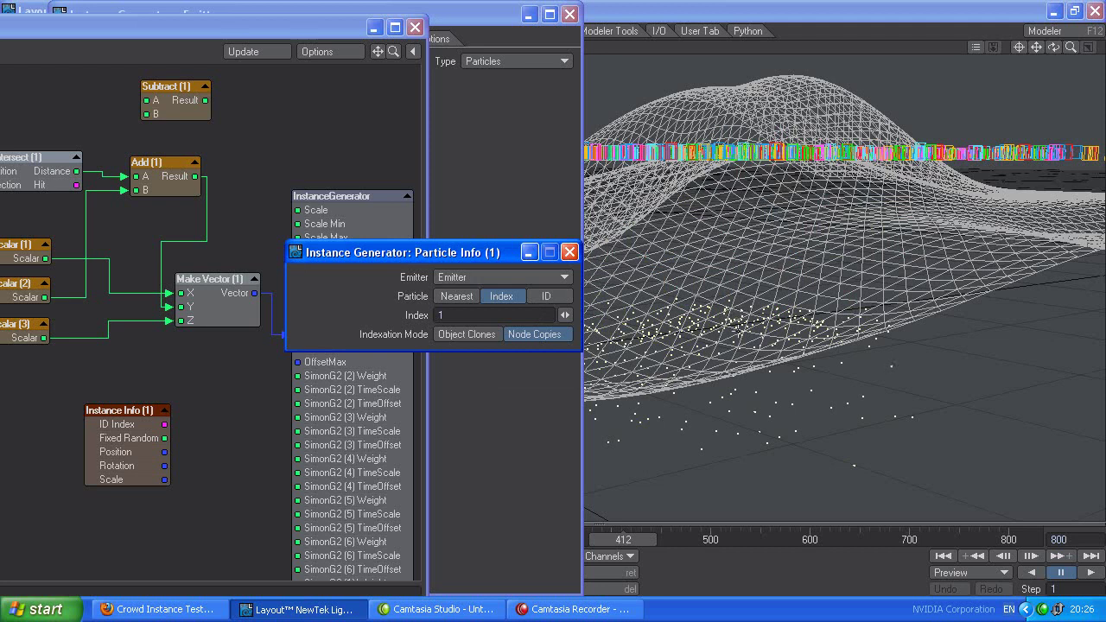
pyautogui.click(521, 278)
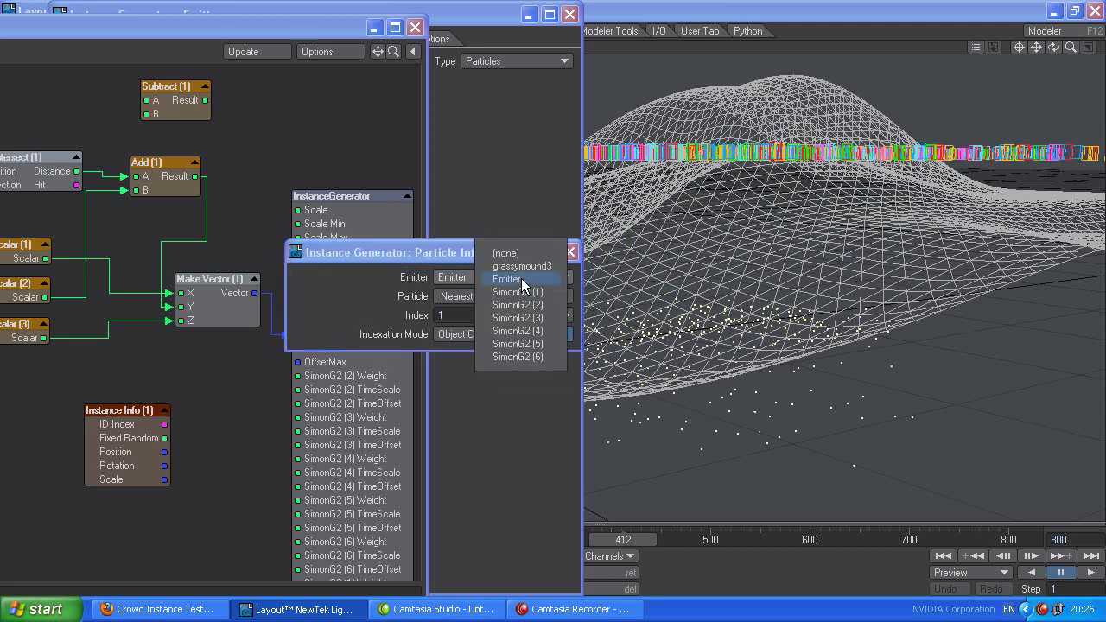
pyautogui.click(520, 253)
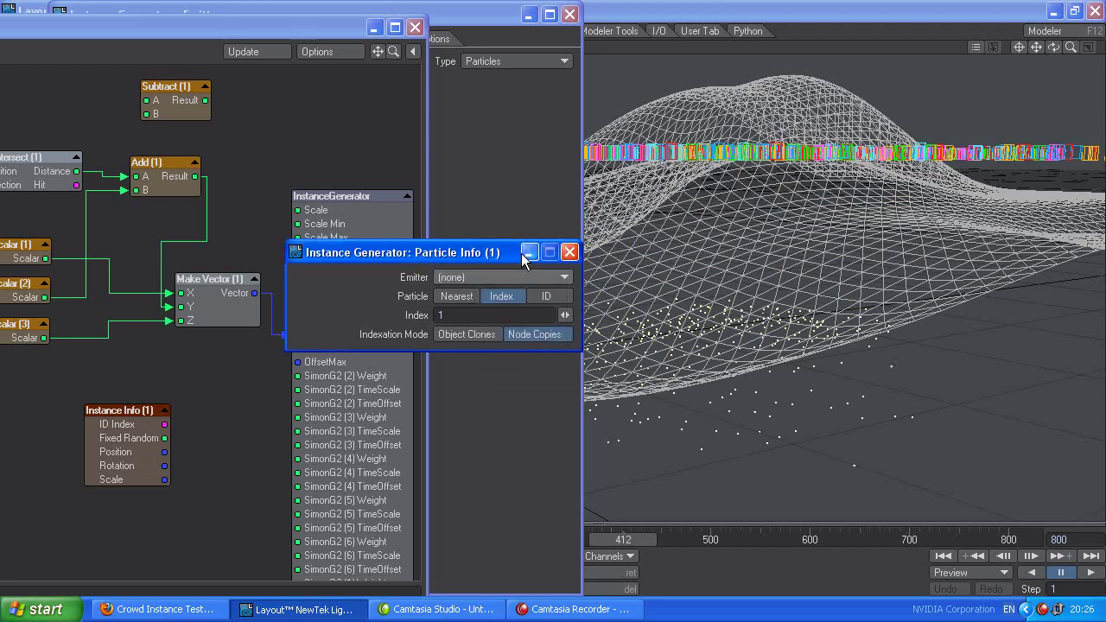
pyautogui.click(569, 251)
pyautogui.moveTo(213, 24); pyautogui.dragTo(541, 29)
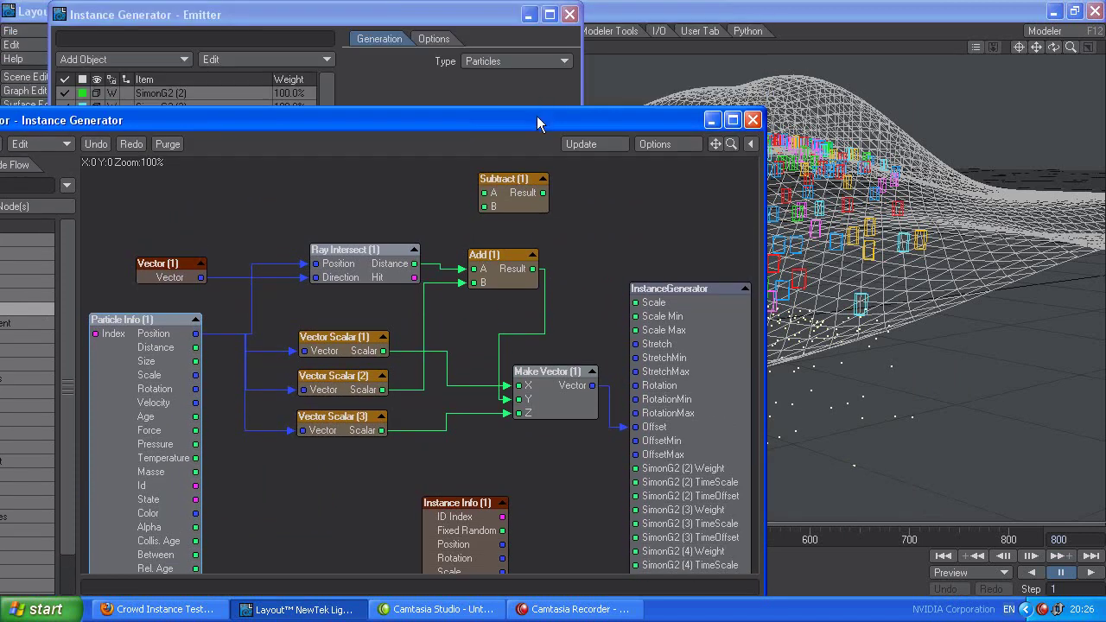
# Advance the scene to frame 431 and move the Ray Intersect and Vector (1) nodes higher.
pyautogui.moveTo(536, 116); pyautogui.dragTo(540, 12)
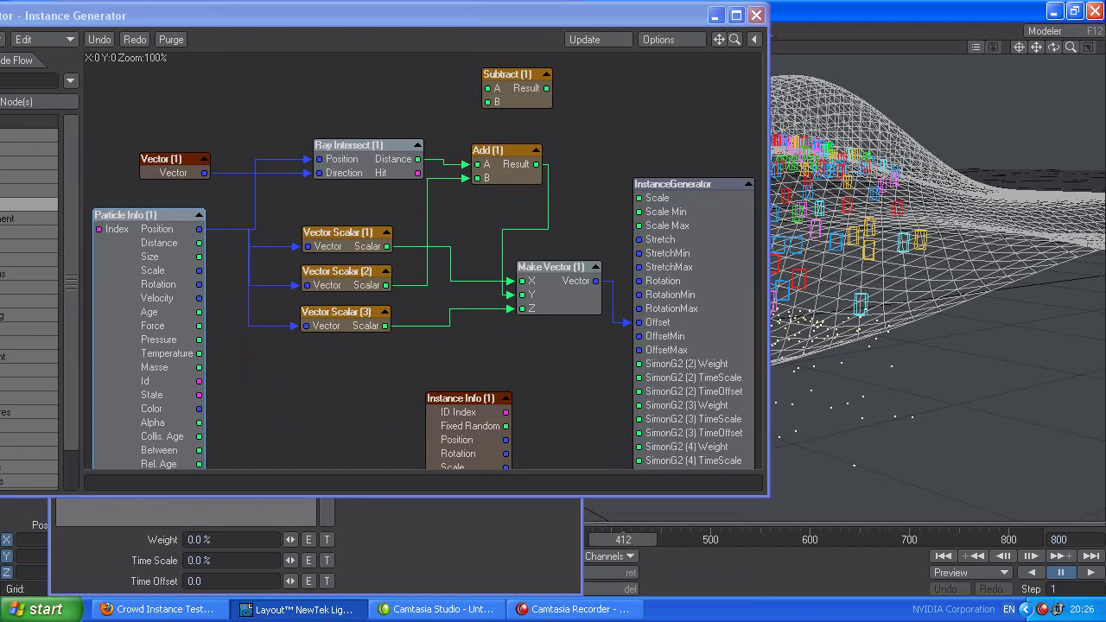
pyautogui.moveTo(622, 539)
pyautogui.mouseDown()
pyautogui.moveTo(743, 540)
pyautogui.moveTo(642, 540)
pyautogui.mouseUp()
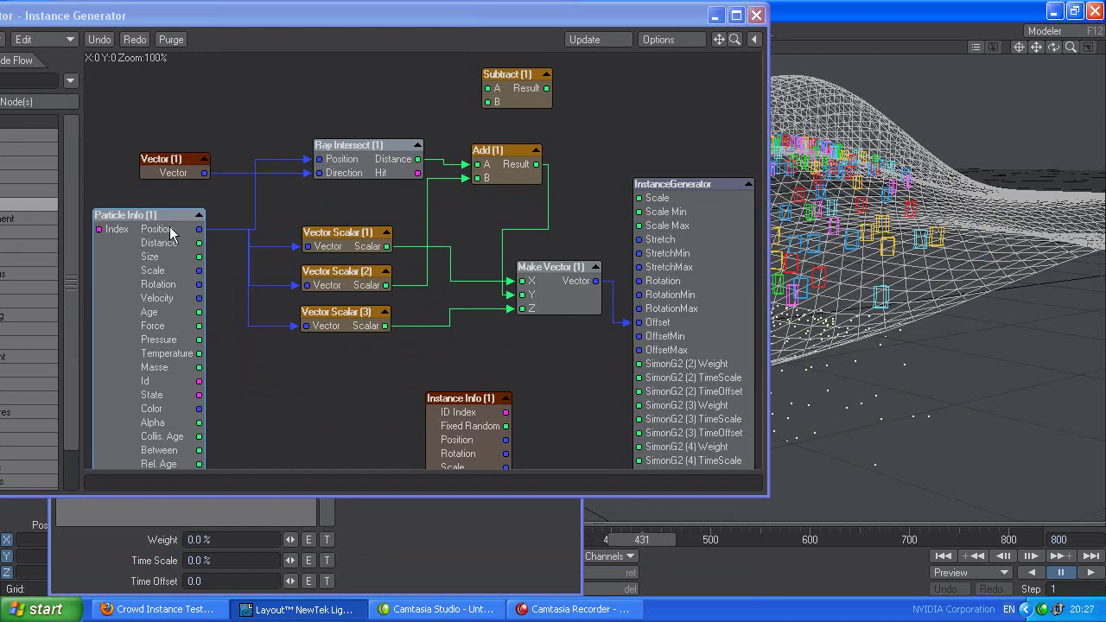
pyautogui.moveTo(367, 158); pyautogui.dragTo(369, 122)
pyautogui.moveTo(178, 165); pyautogui.dragTo(154, 139)
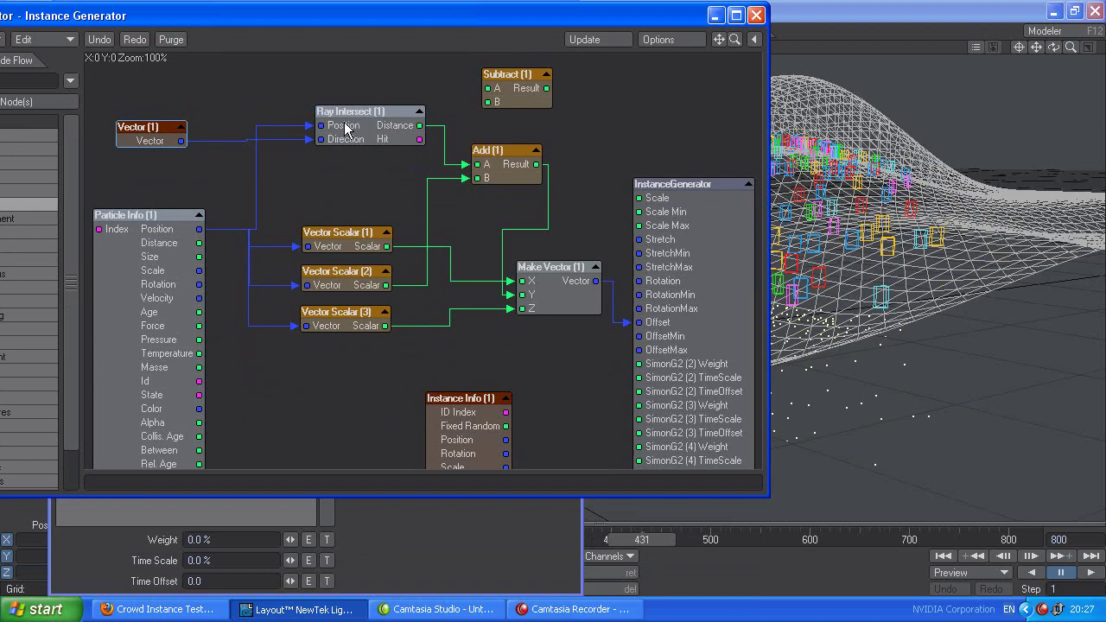
# Check that Vector (1) holds 0.0, 1.0, 0.0 and close its settings.
pyautogui.doubleClick(152, 141)
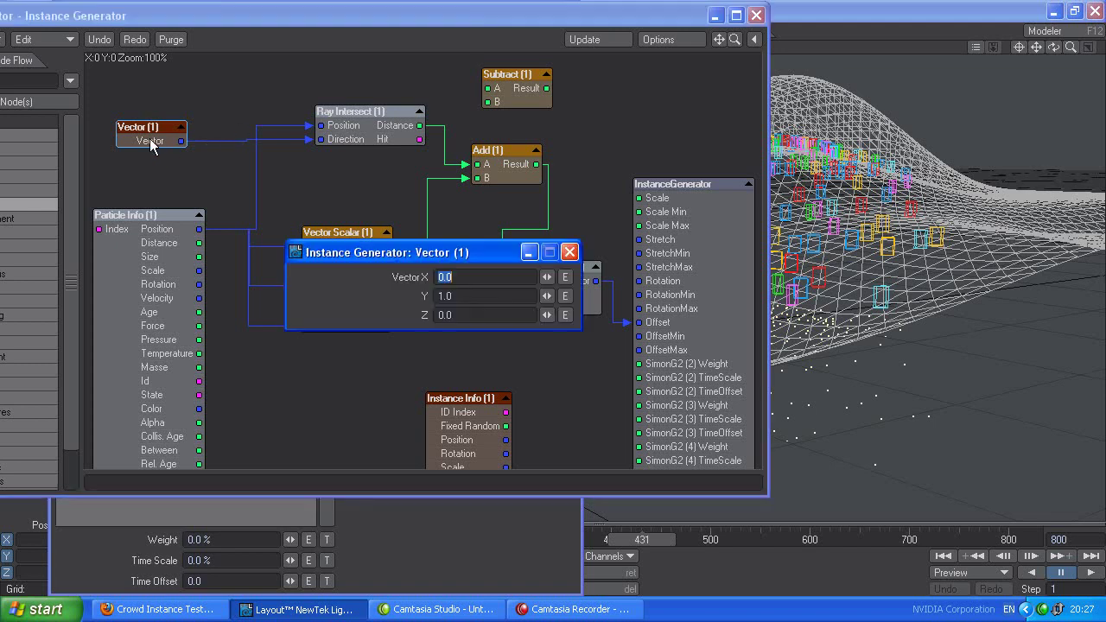
pyautogui.click(456, 295)
pyautogui.click(570, 253)
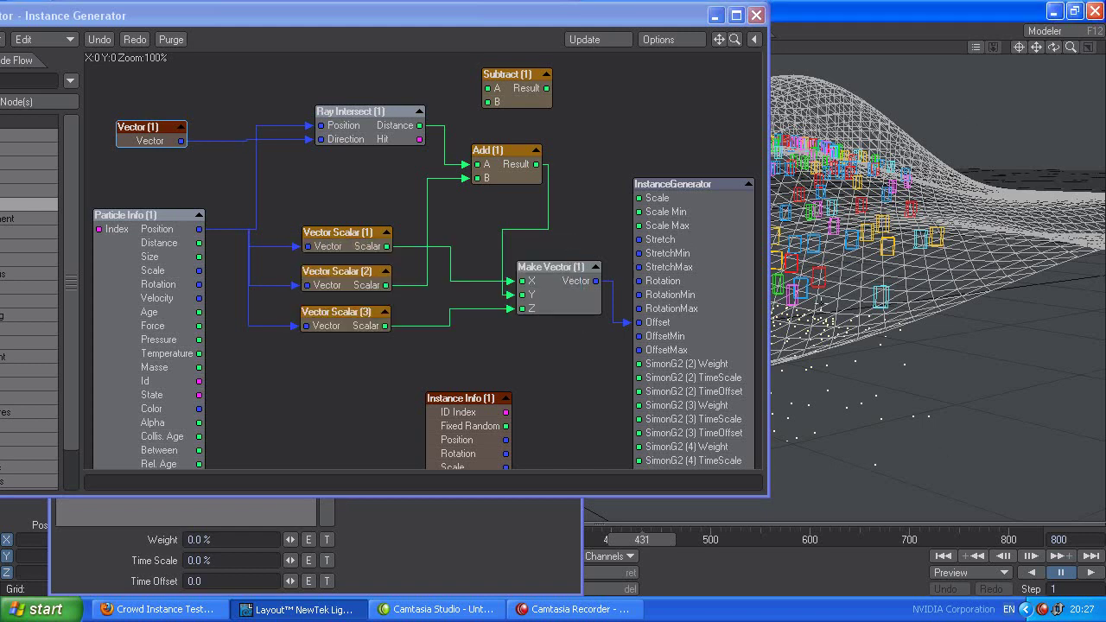
# Close the node editor and the Emitter's instance generator settings to return to the full scene.
pyautogui.click(714, 15)
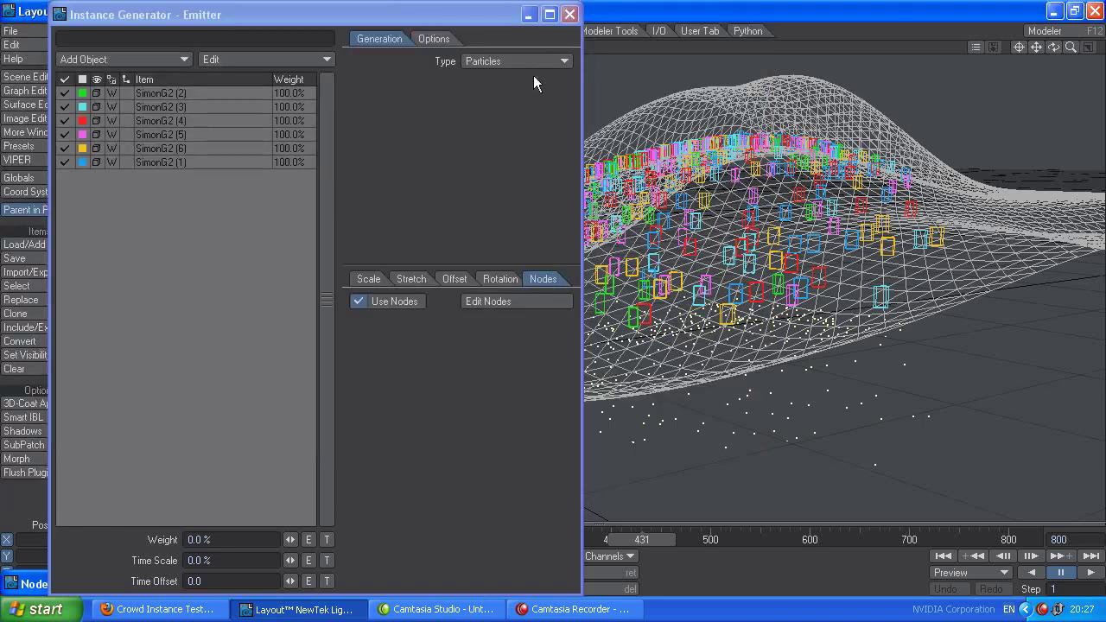
pyautogui.click(569, 15)
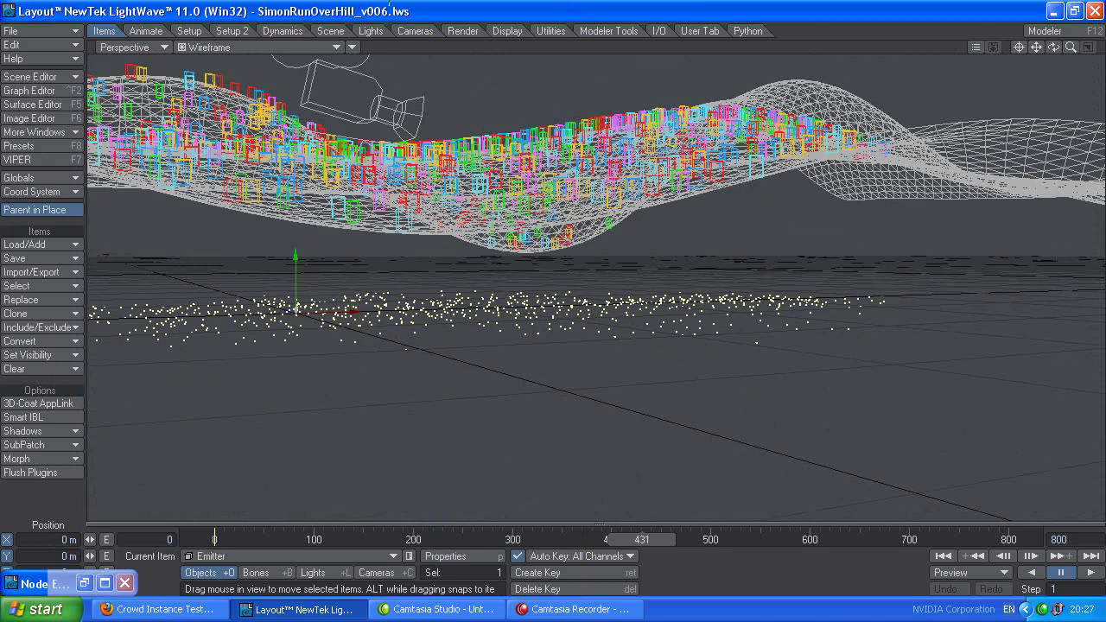
pyautogui.click(84, 583)
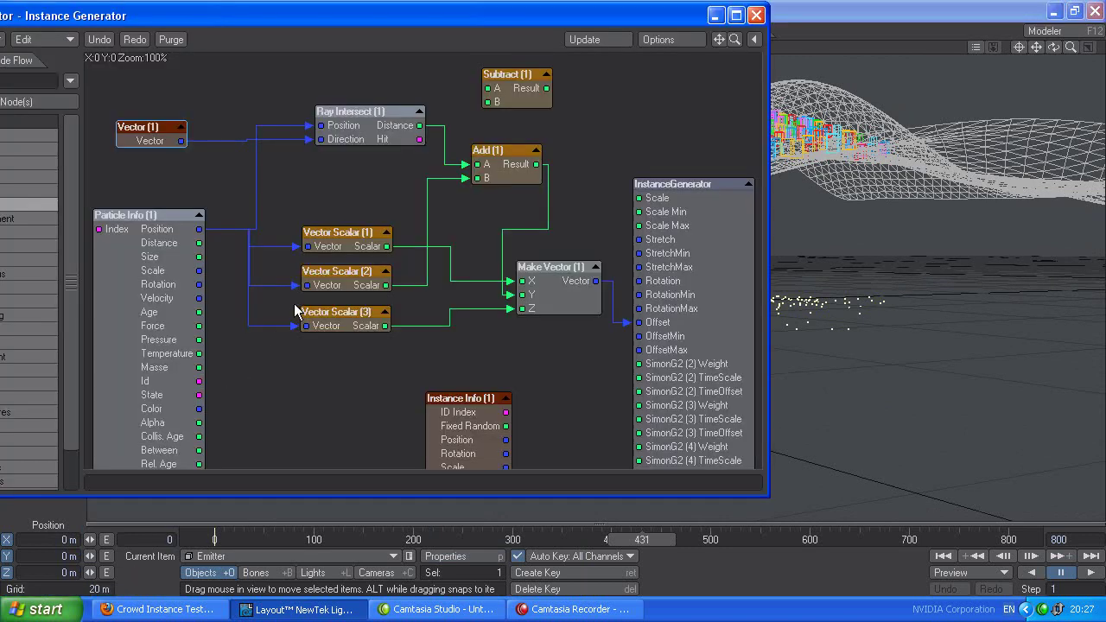
pyautogui.doubleClick(158, 139)
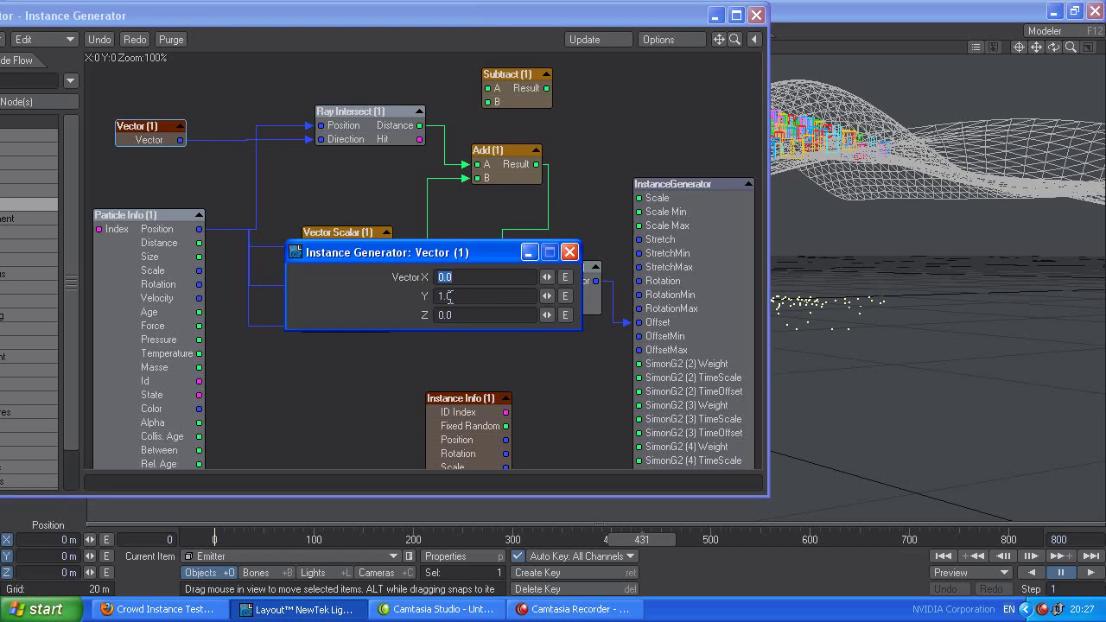
pyautogui.click(569, 251)
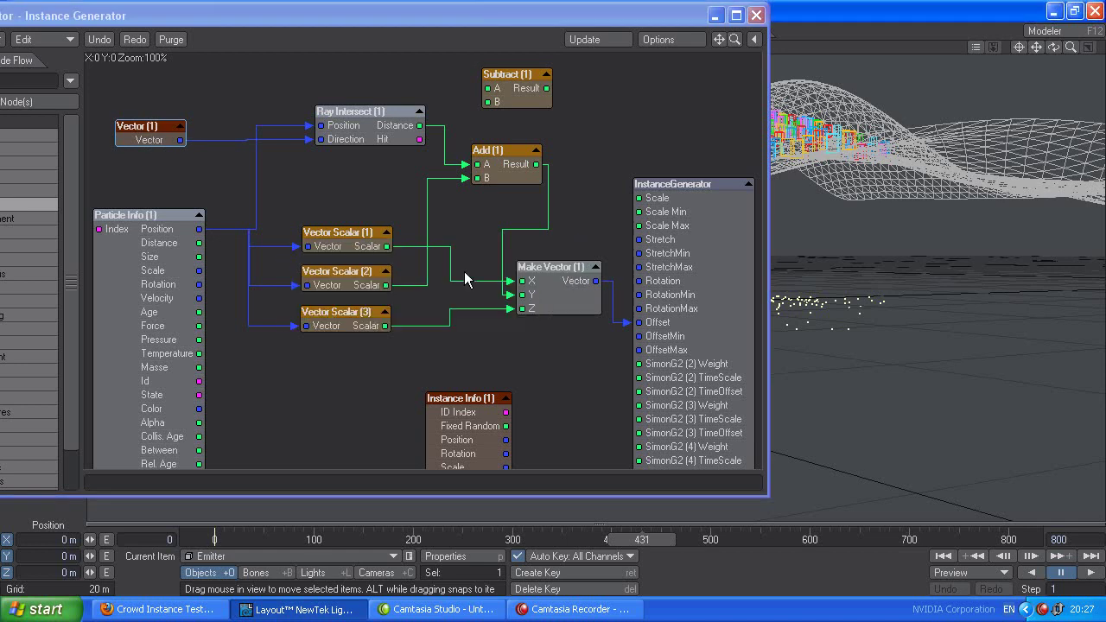
pyautogui.moveTo(633, 14); pyautogui.dragTo(412, 59)
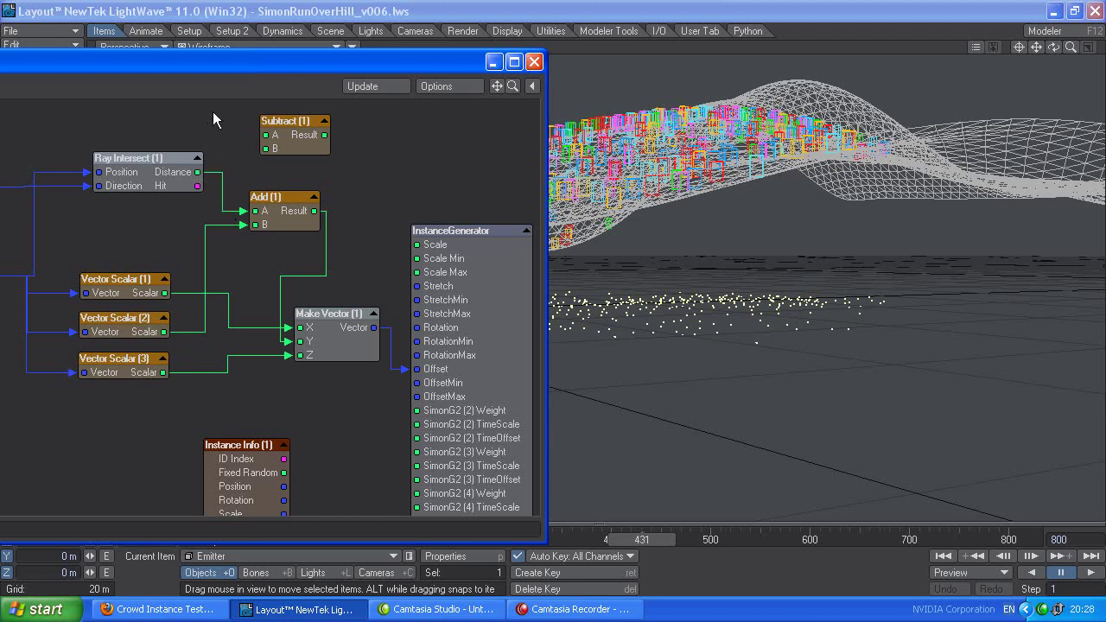
pyautogui.moveTo(207, 61); pyautogui.dragTo(393, 65)
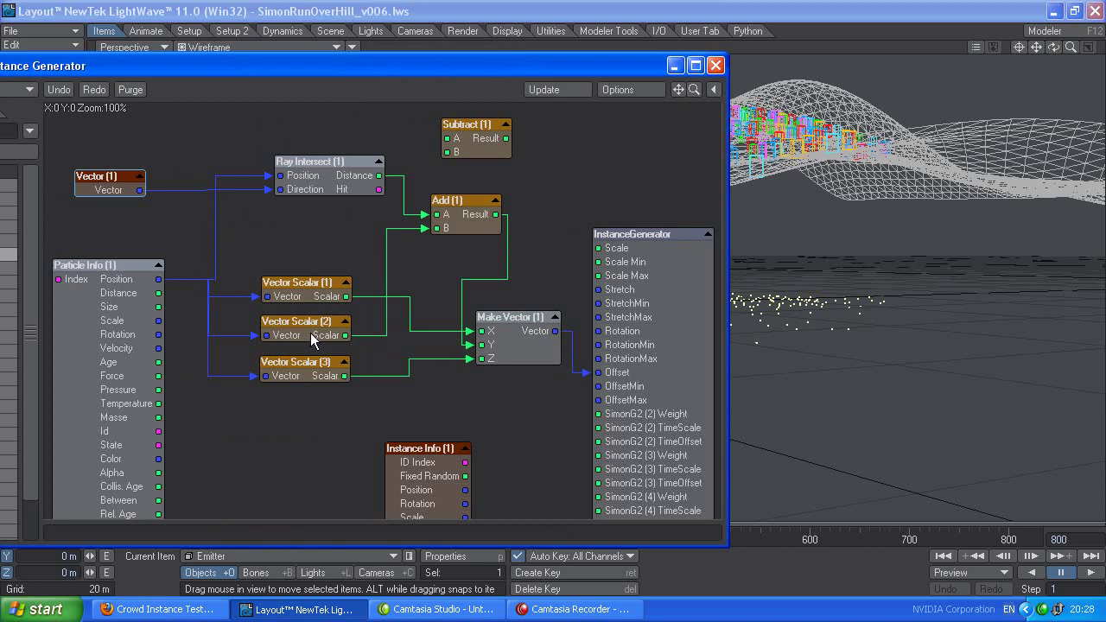
pyautogui.moveTo(310, 333); pyautogui.dragTo(312, 334)
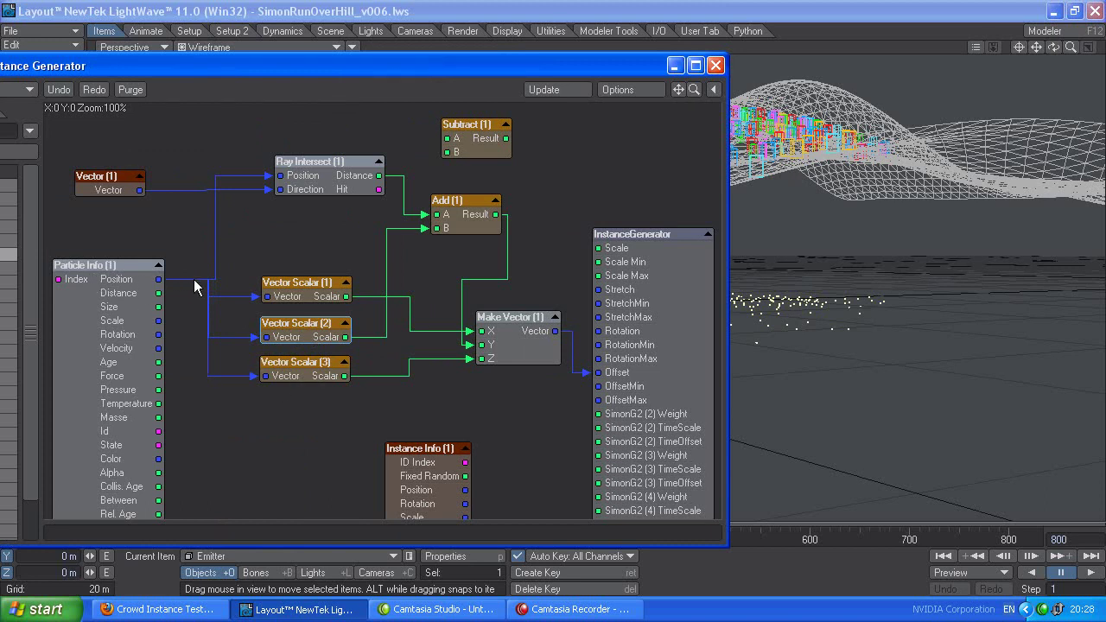
pyautogui.click(293, 292)
pyautogui.click(294, 319)
pyautogui.click(297, 366)
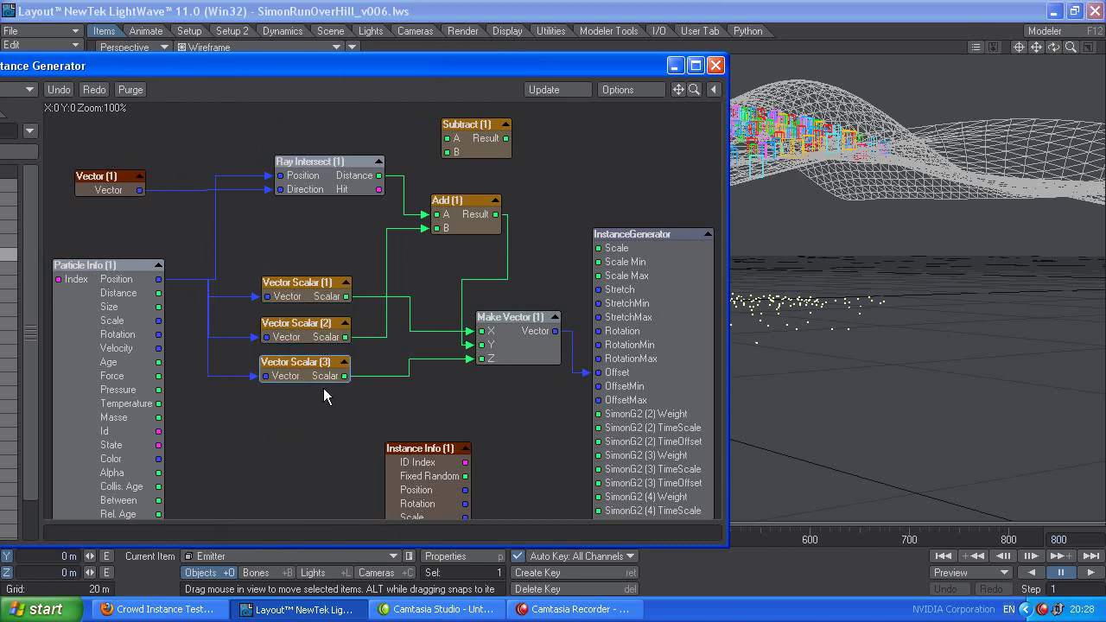
pyautogui.click(507, 326)
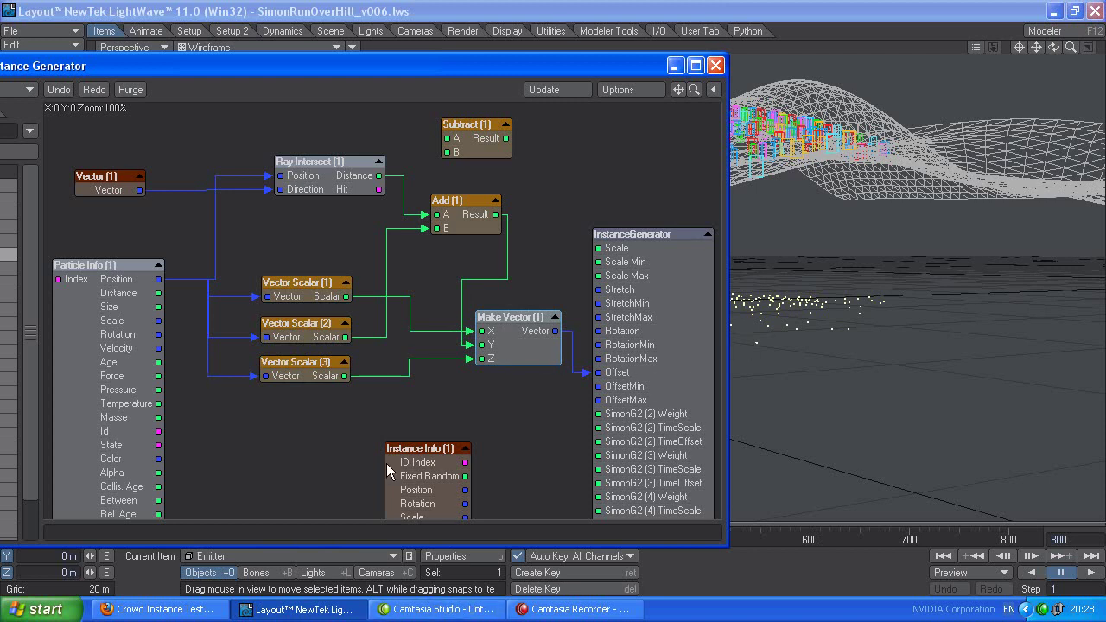
# Place Instance Info beside Particle Info and wire its ID Index into Particle Info's Index.
pyautogui.doubleClick(80, 336)
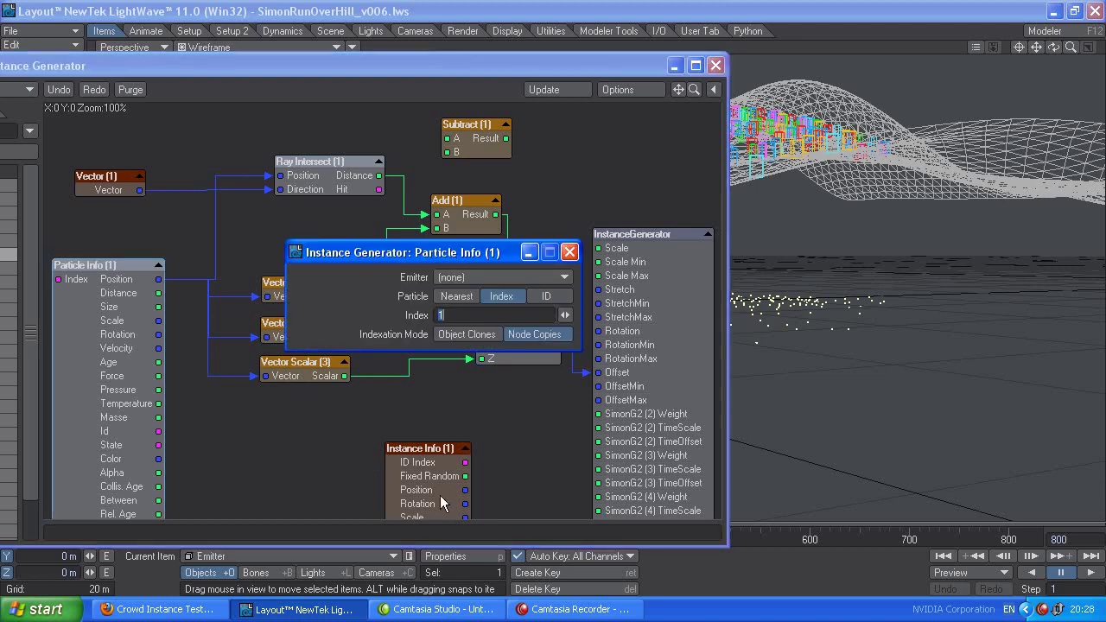
pyautogui.moveTo(441, 499); pyautogui.dragTo(113, 254)
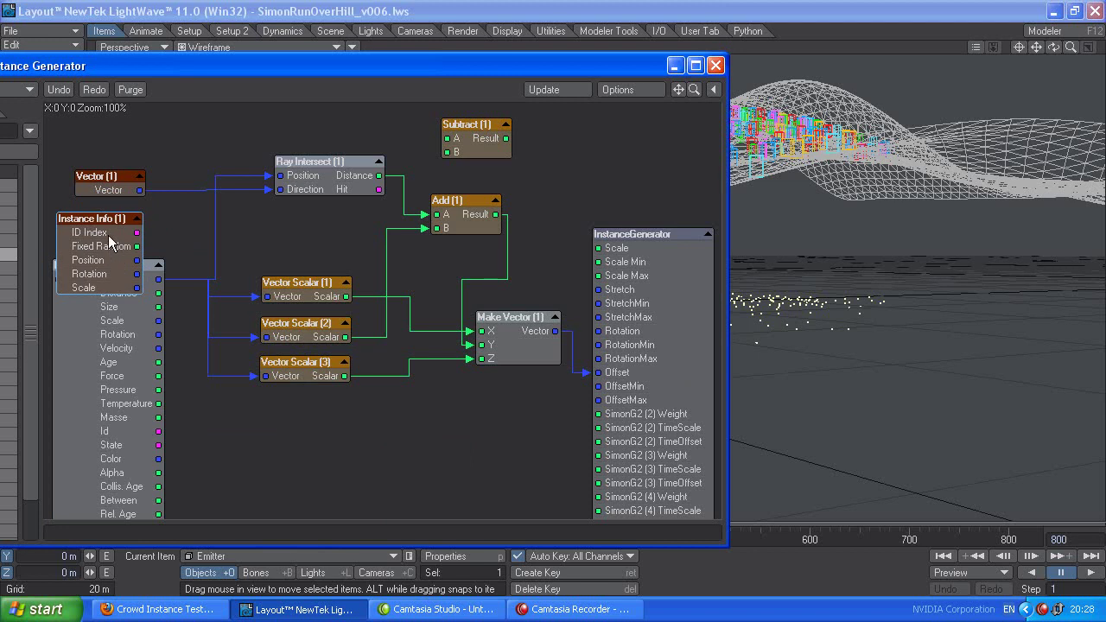
pyautogui.moveTo(92, 335); pyautogui.dragTo(158, 352)
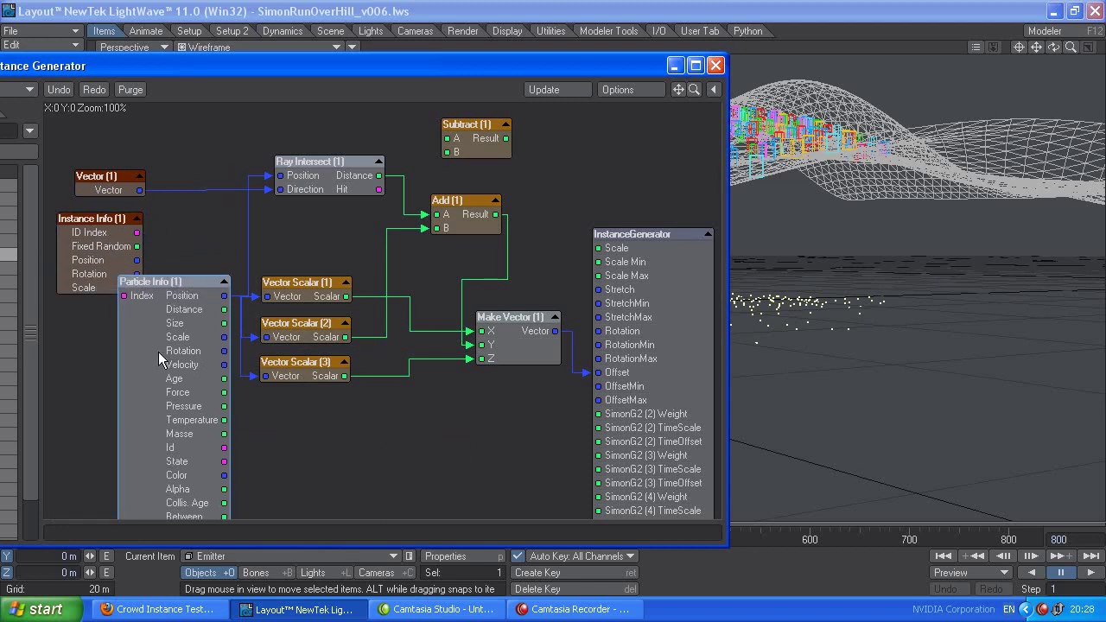
pyautogui.moveTo(137, 233); pyautogui.dragTo(127, 299)
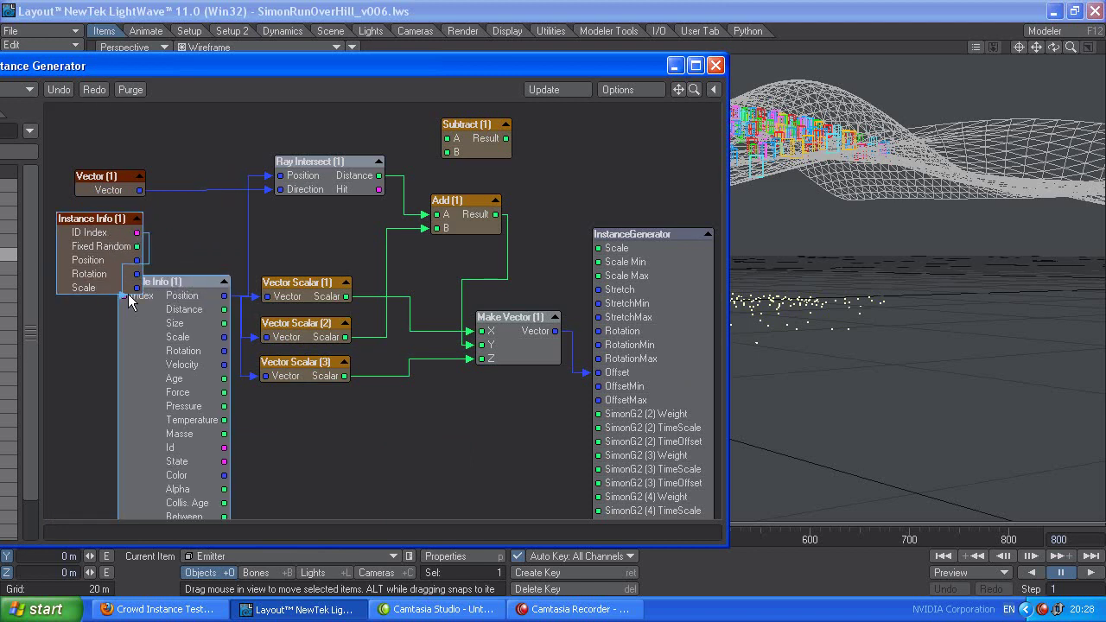
pyautogui.moveTo(169, 339); pyautogui.dragTo(162, 359)
# Try Emitter as Particle Info's source, revert it to (none), and discard the ID Index wire.
pyautogui.doubleClick(162, 358)
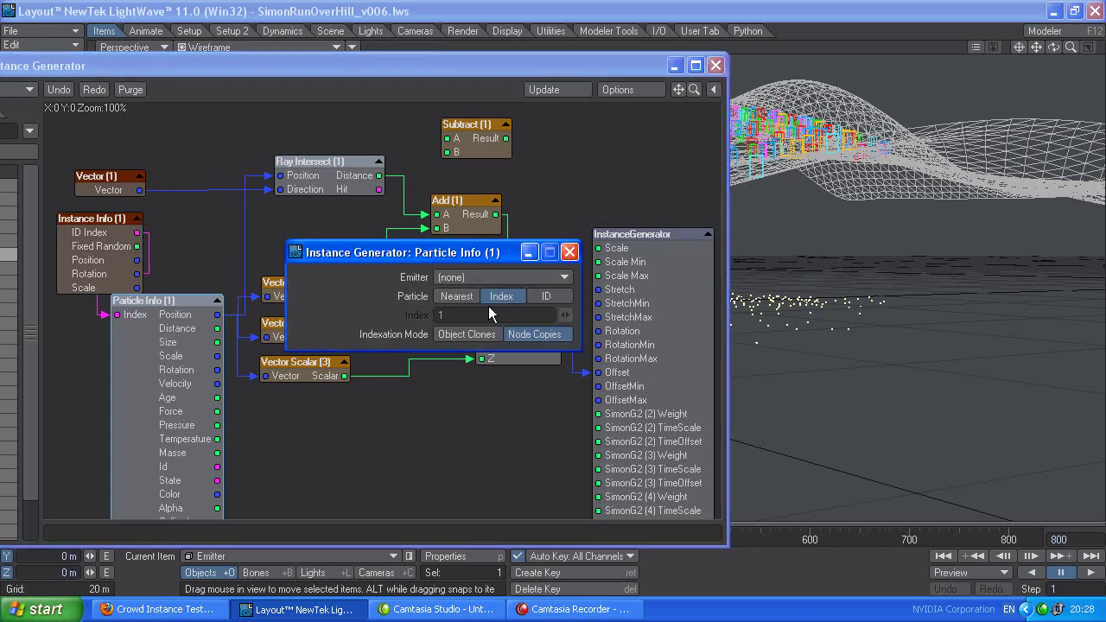
pyautogui.click(483, 277)
pyautogui.click(466, 307)
pyautogui.moveTo(437, 253); pyautogui.dragTo(308, 251)
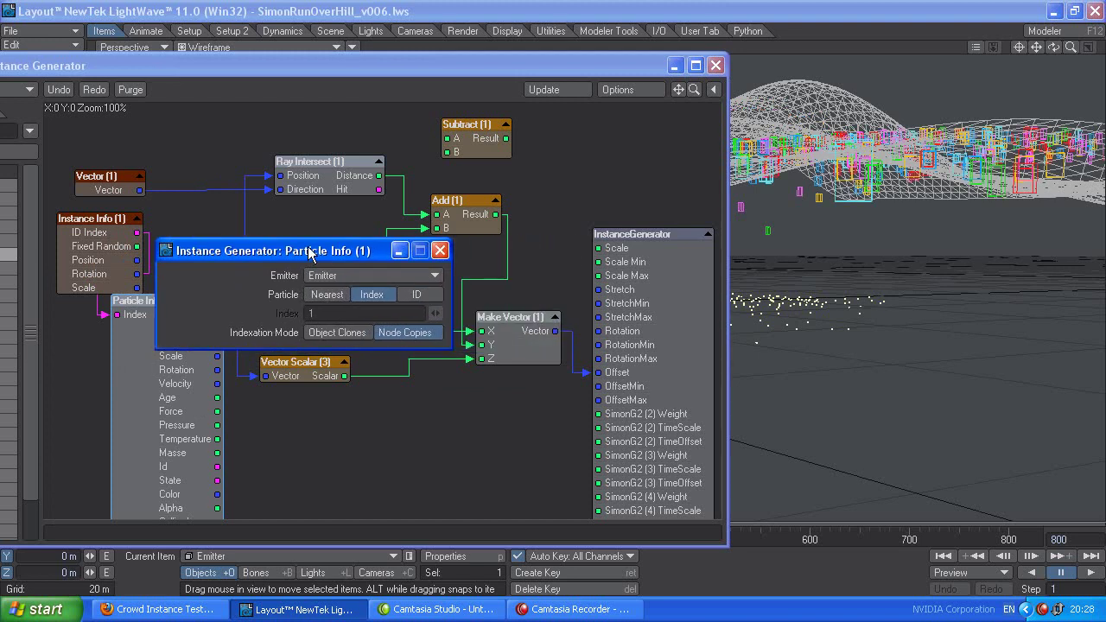
pyautogui.click(369, 277)
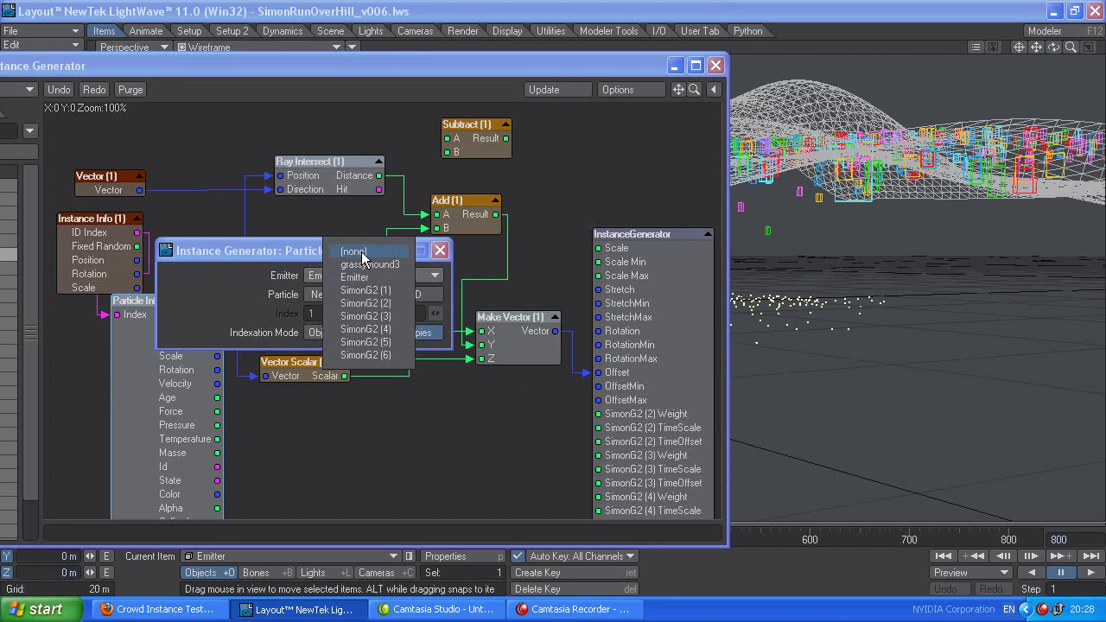
pyautogui.click(363, 255)
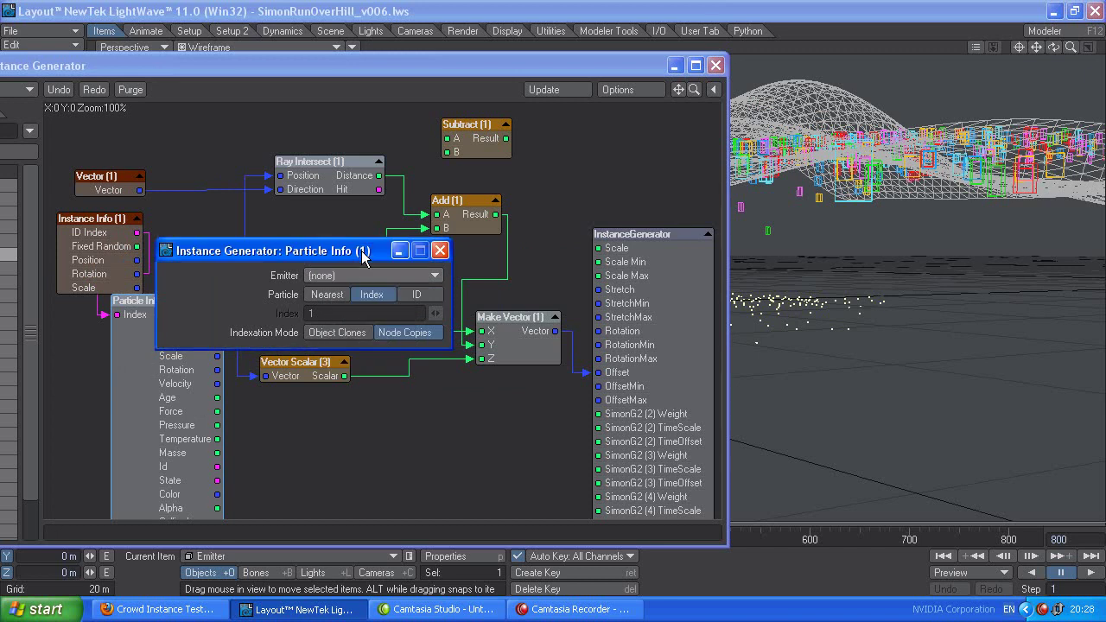
pyautogui.click(440, 249)
pyautogui.moveTo(107, 318); pyautogui.dragTo(99, 312)
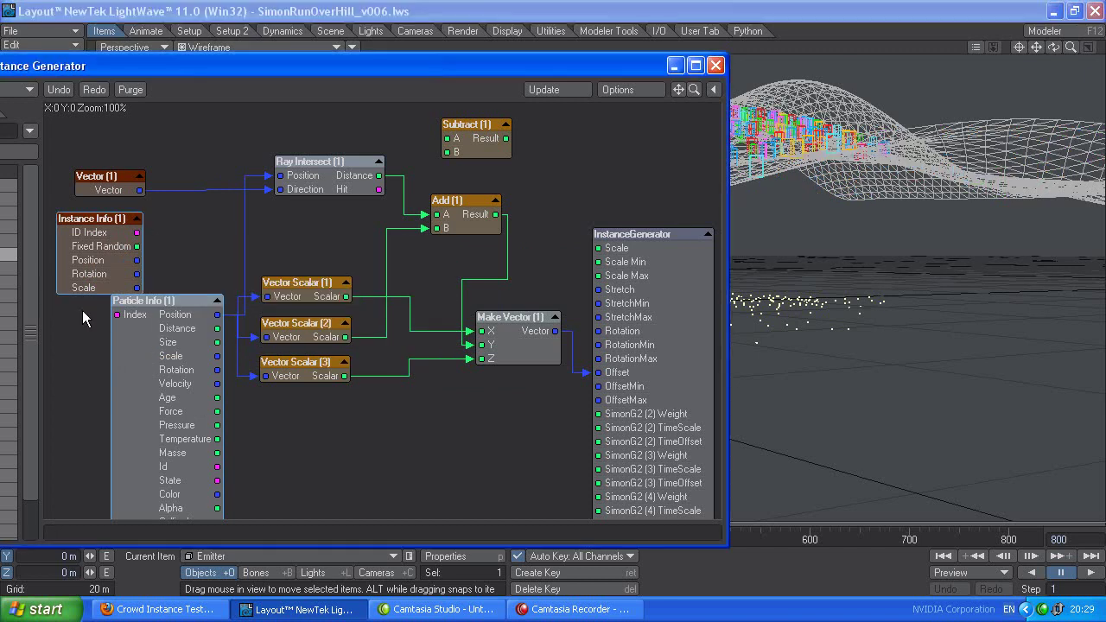
# Minimize the node editor, orbit toward the hill slope, and scrub back to frame 401.
pyautogui.click(675, 65)
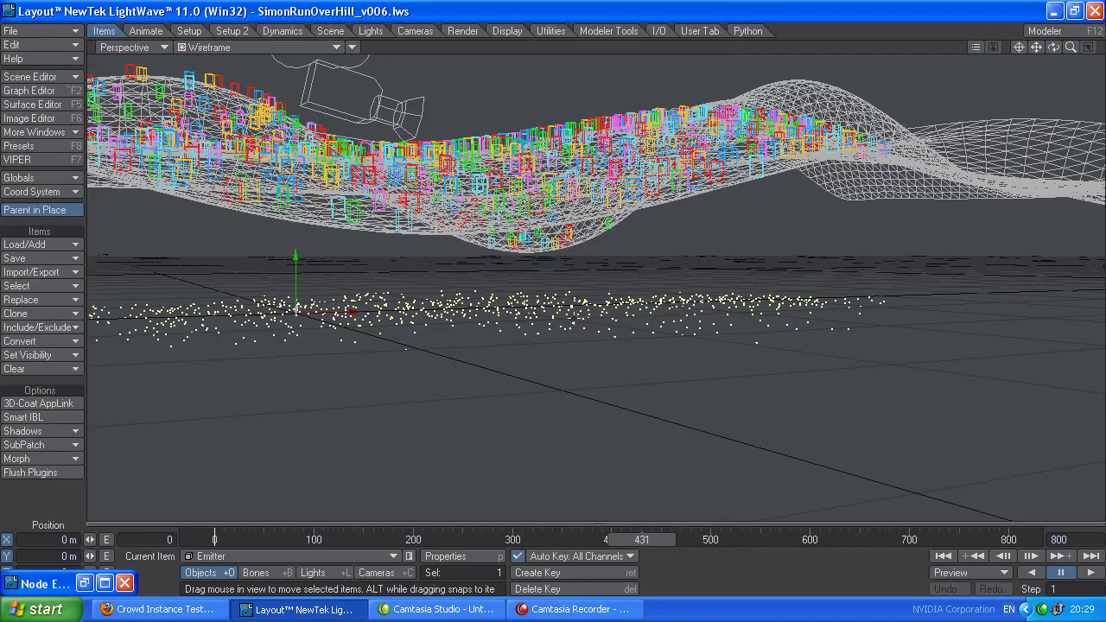
pyautogui.keyDown('alt'); pyautogui.moveTo(674, 65); pyautogui.dragTo(540, 85); pyautogui.keyUp('alt')
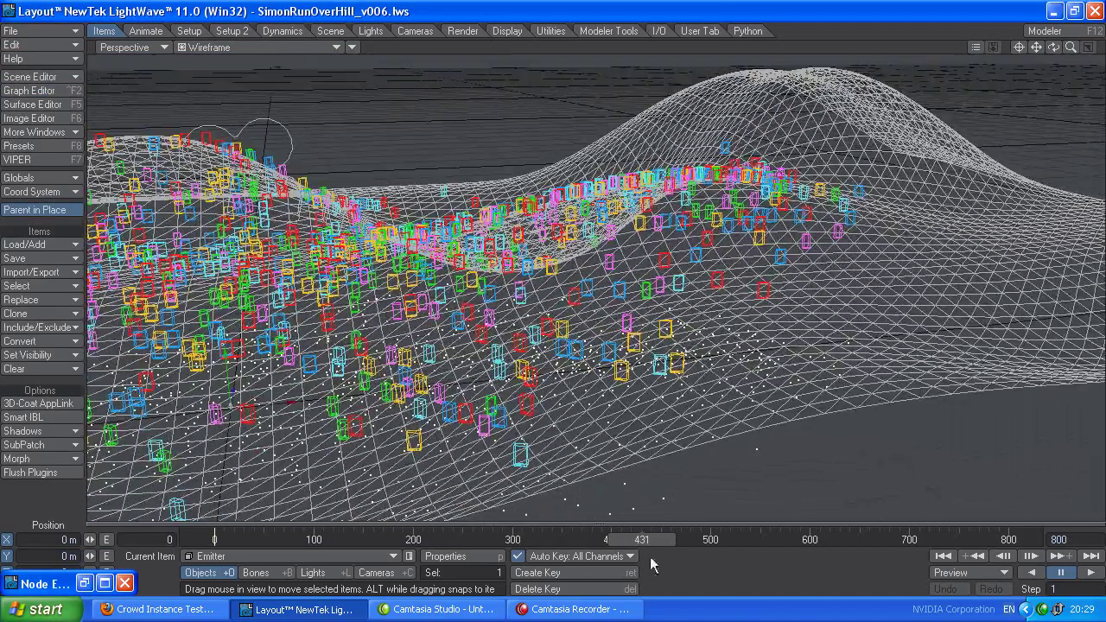
pyautogui.moveTo(640, 539)
pyautogui.mouseDown()
pyautogui.moveTo(500, 539)
pyautogui.moveTo(537, 539)
pyautogui.mouseUp()
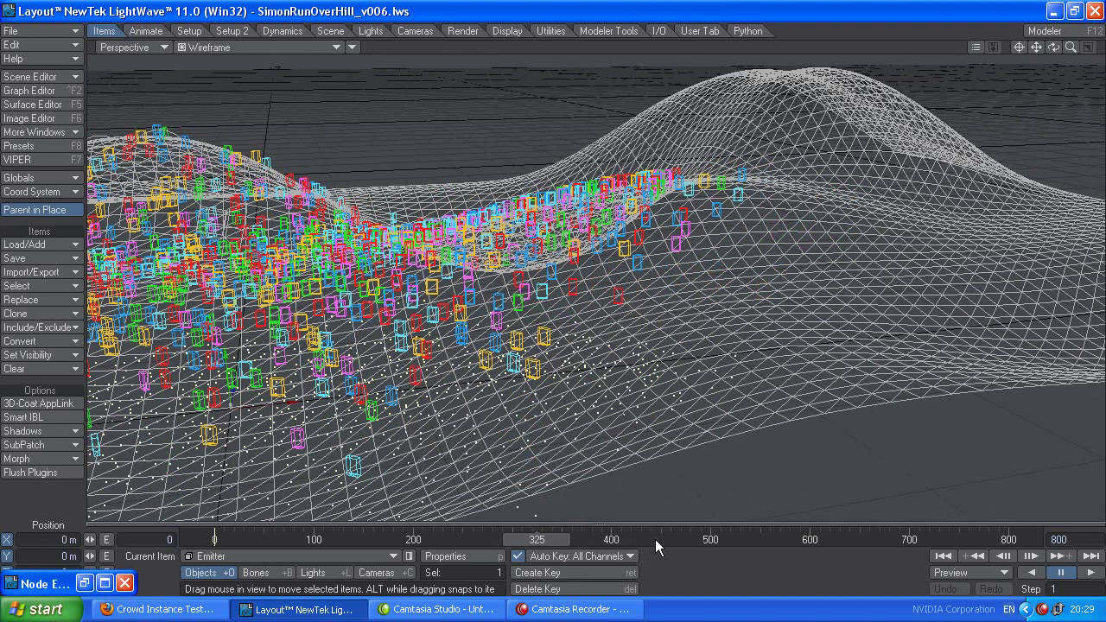
# Switch the viewport to Camera View and scrub the animation forward.
pyautogui.click(138, 46)
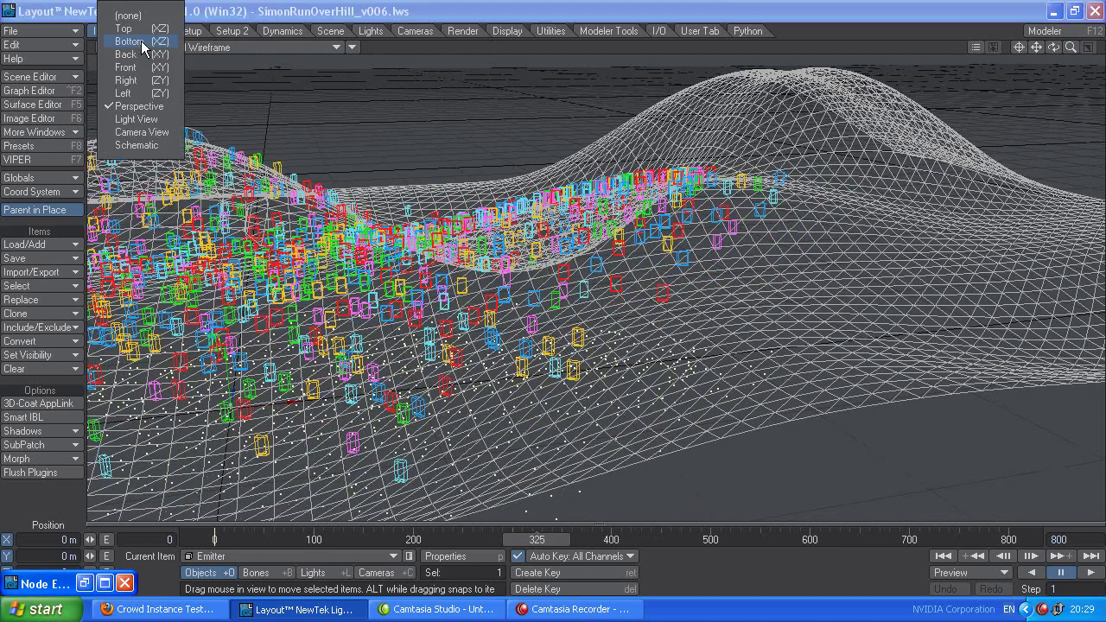
pyautogui.click(140, 133)
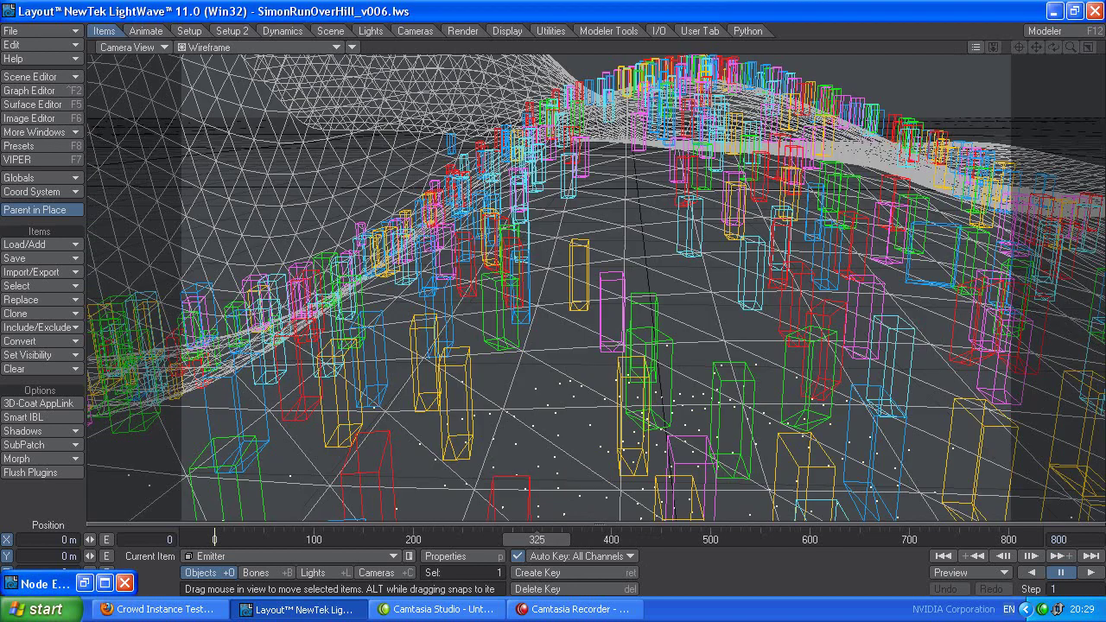
pyautogui.moveTo(536, 539); pyautogui.dragTo(682, 539)
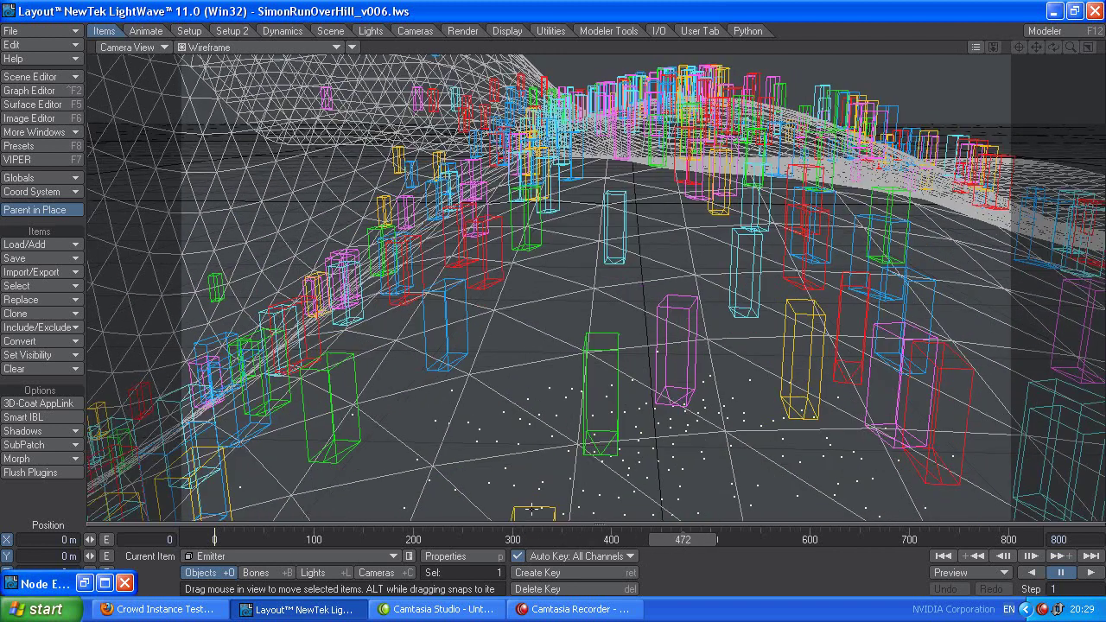